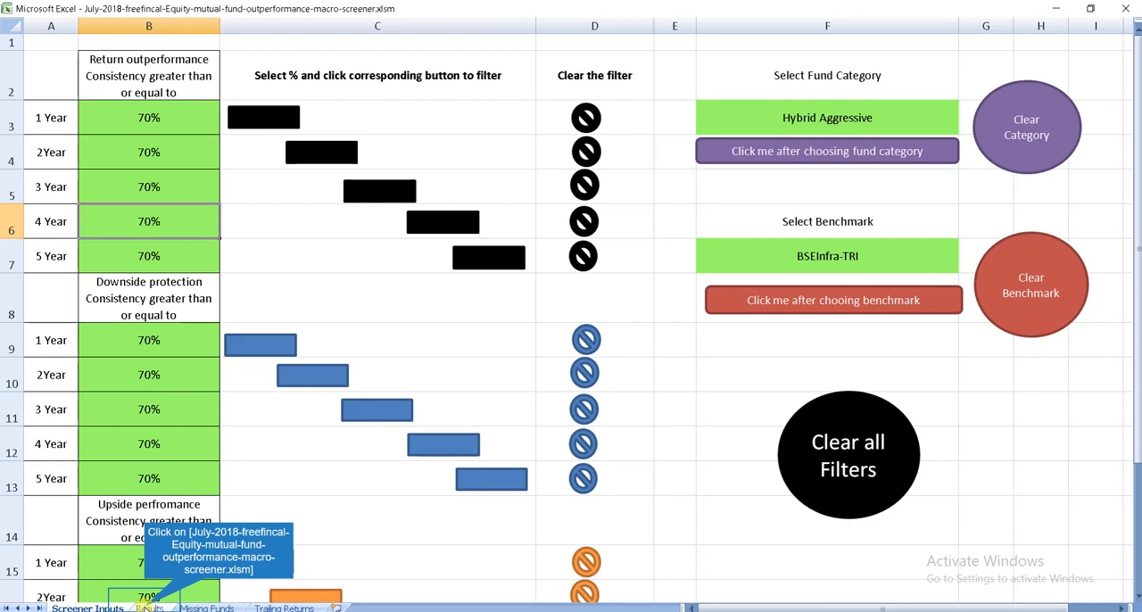
Step: Check the Results sheet, then clear all filters from the Screener Inputs sheet
left_click(146, 609)
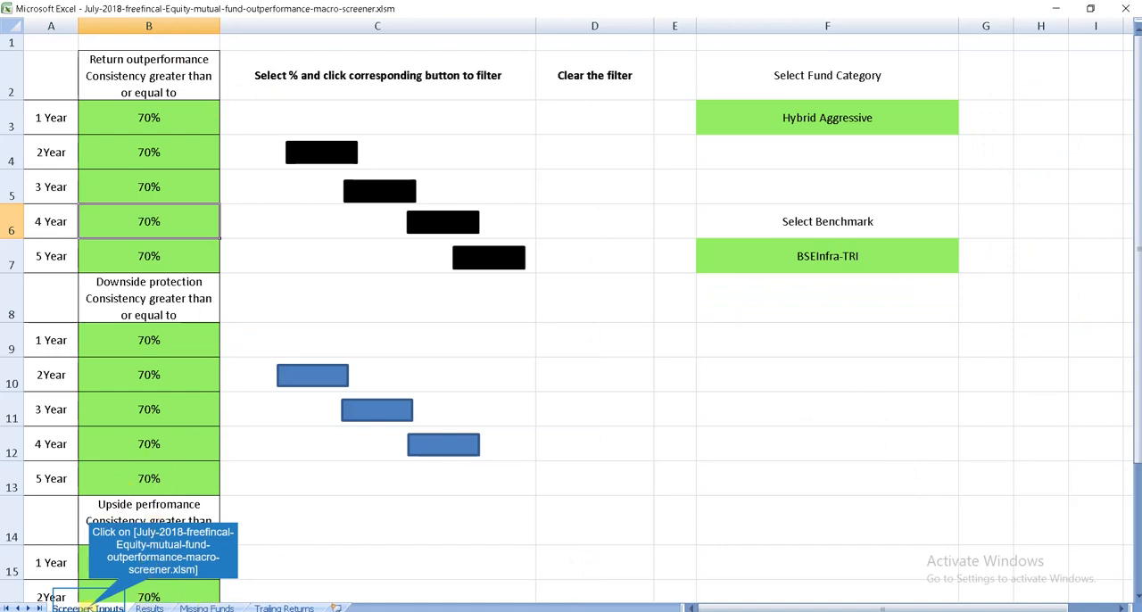
left_click(88, 608)
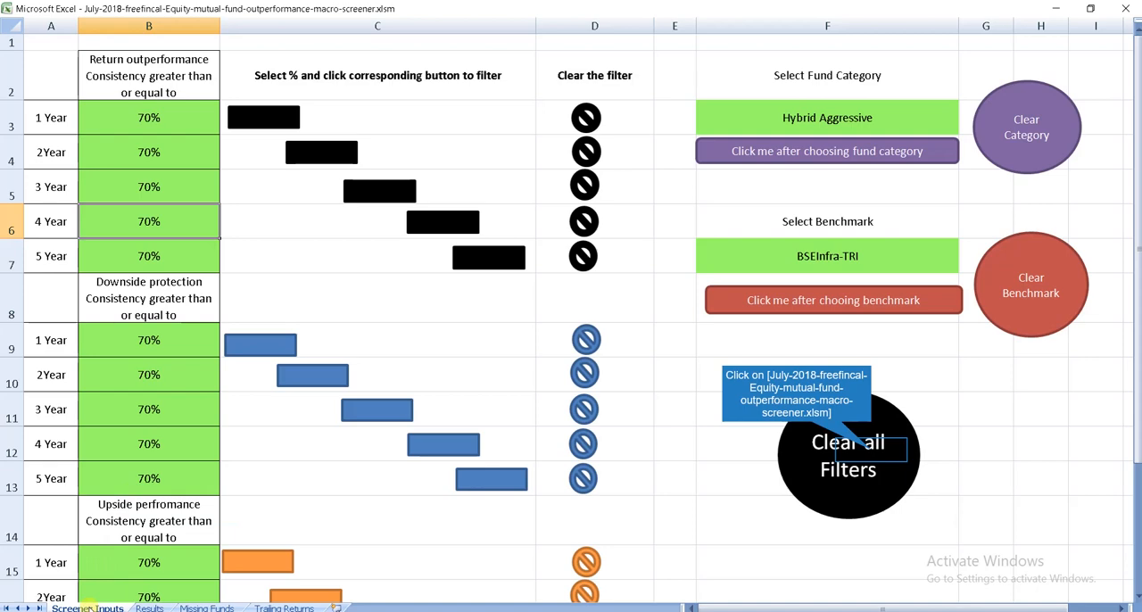
left_click(873, 455)
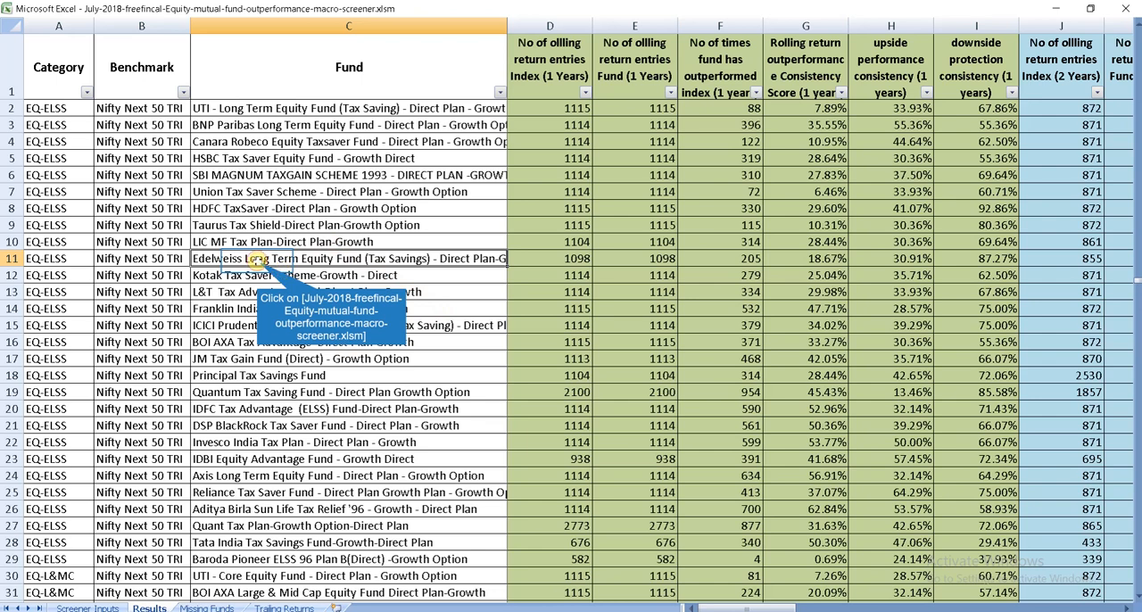
Step: Examine the Category, Benchmark and Fund columns of the Results sheet
left_click(61, 22)
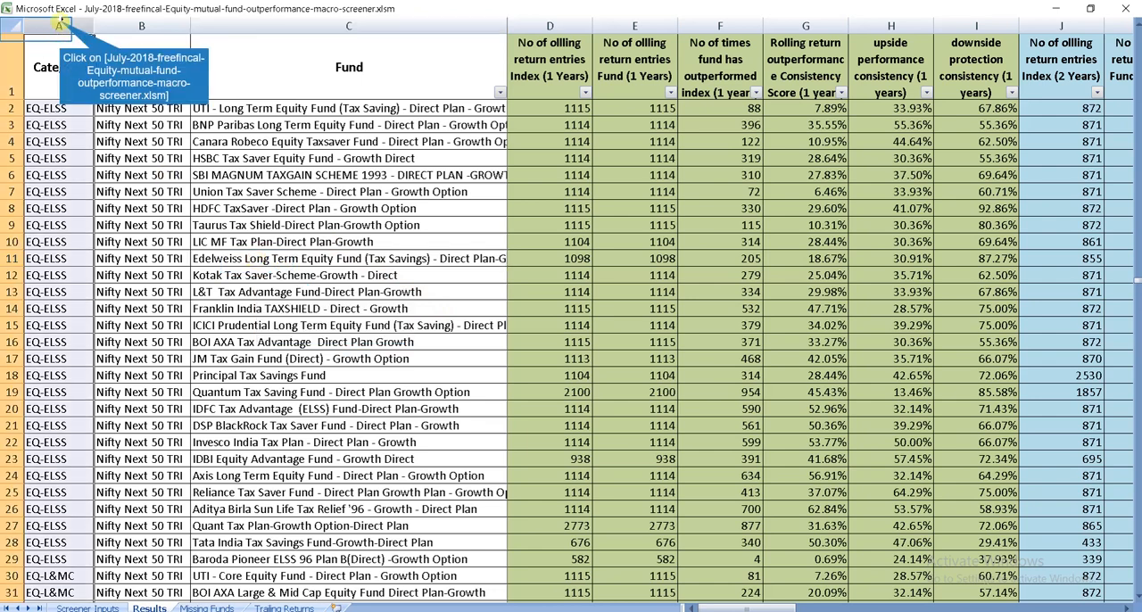
left_click(114, 23)
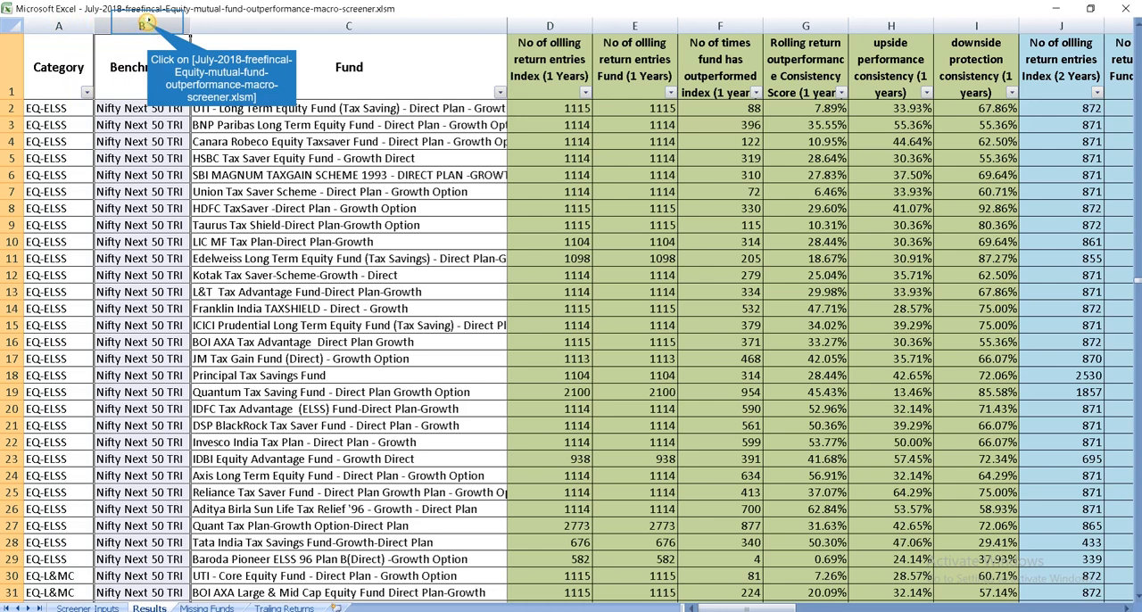
left_click(357, 25)
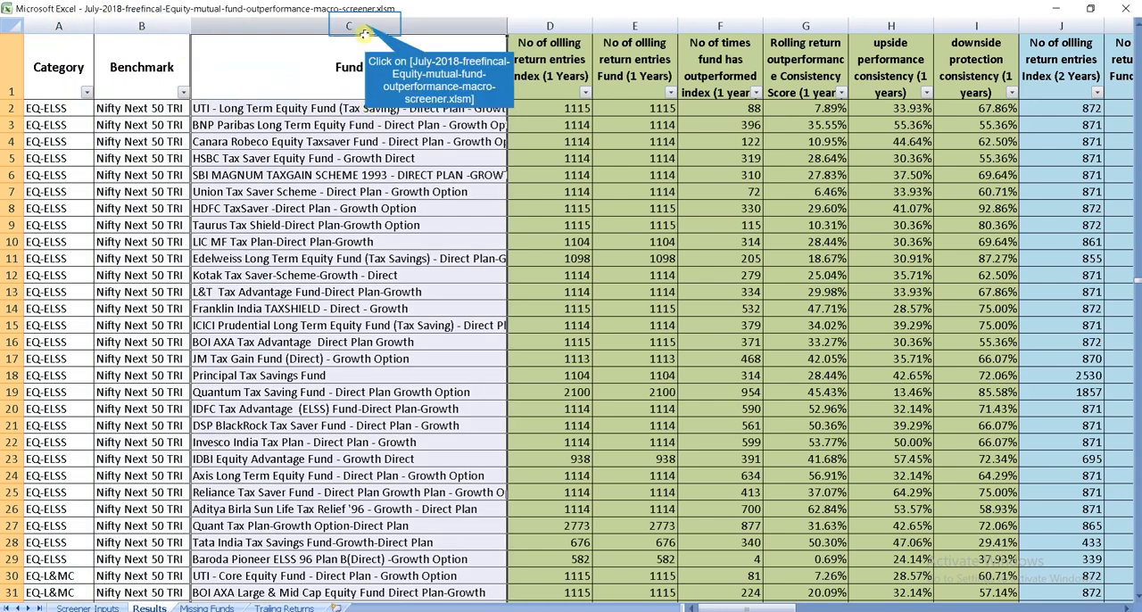
Step: Examine the 1-year columns: rolling return entries, times outperformed, outperformance consistency score, upside performance and downside protection consistency
left_click(535, 25)
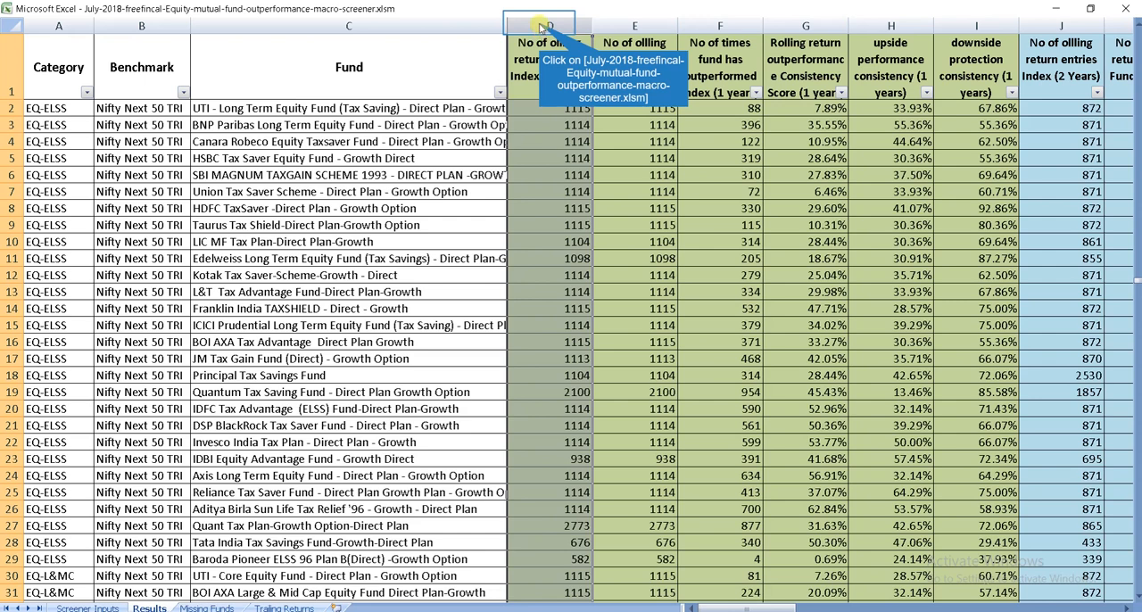
left_click(622, 27)
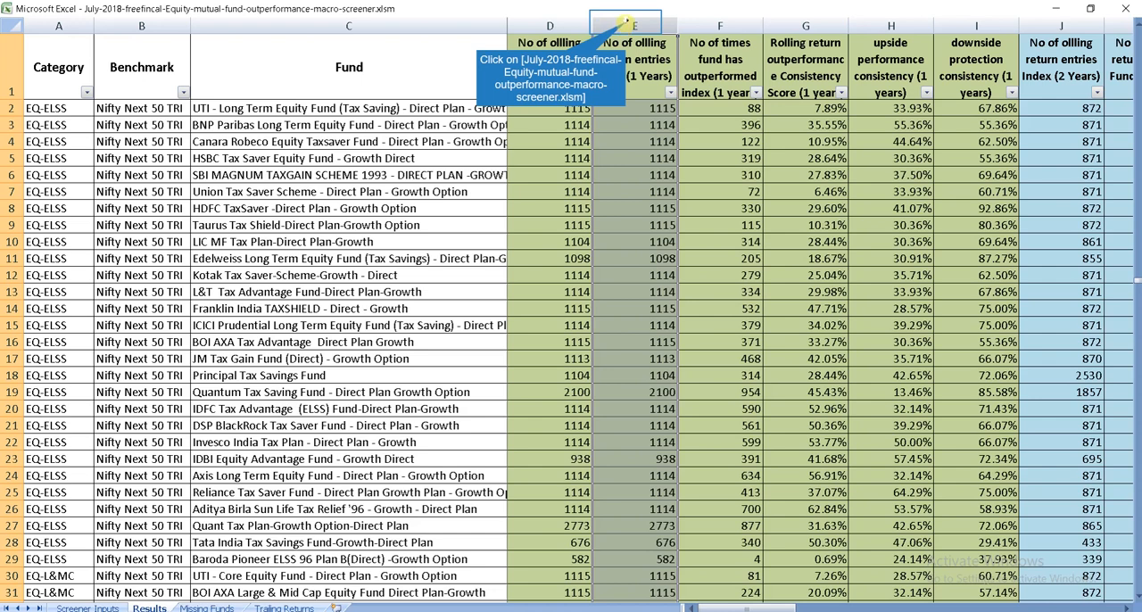
left_click(719, 27)
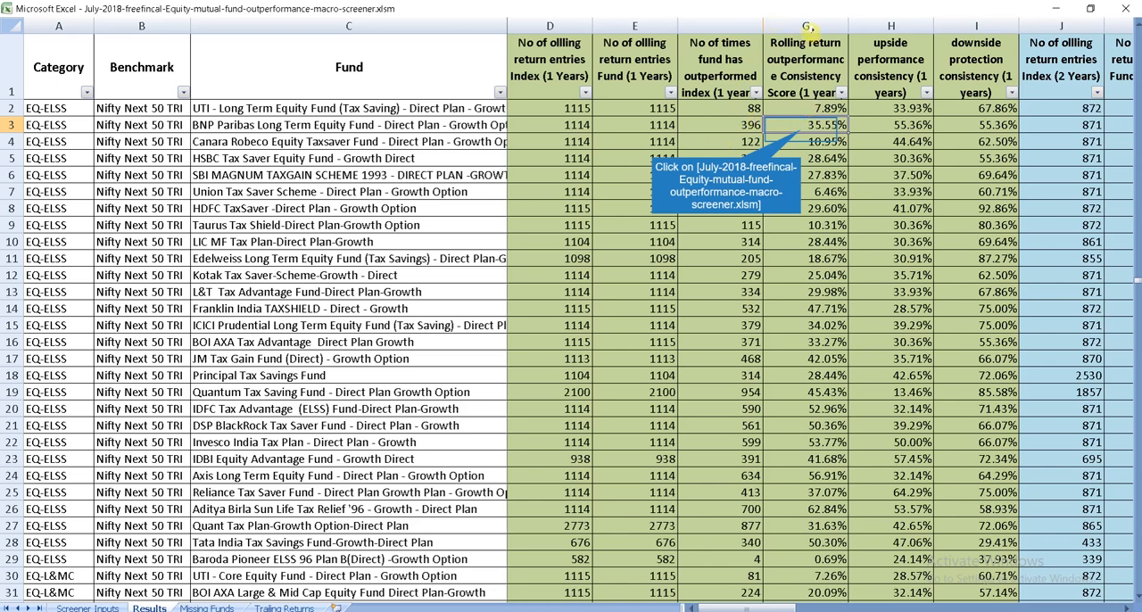
left_click(800, 130)
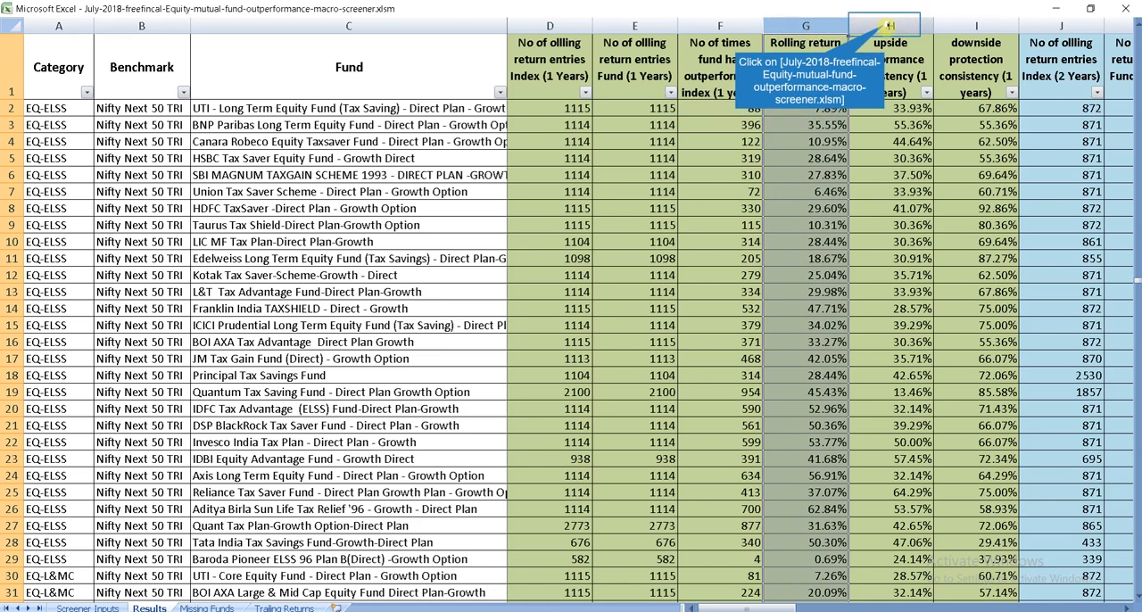
left_click(885, 24)
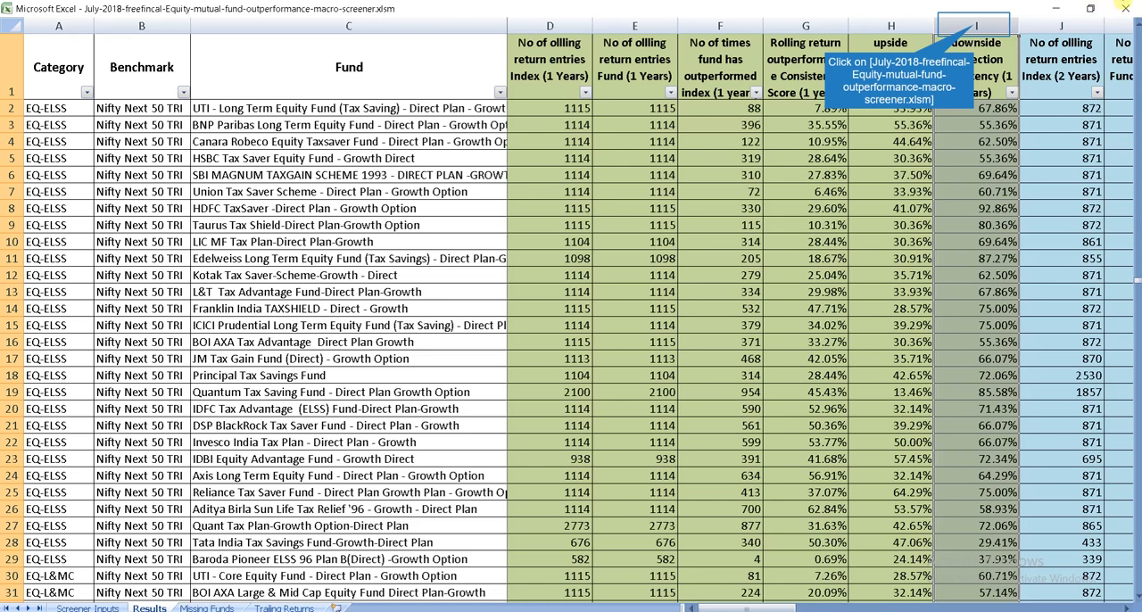
left_click(974, 24)
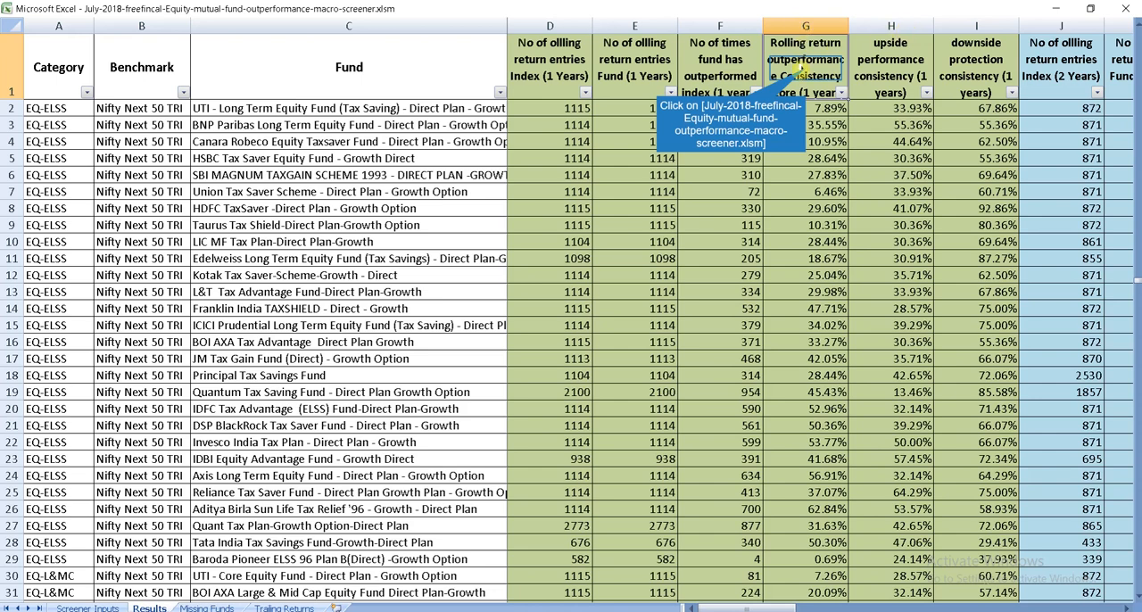
key("Right")
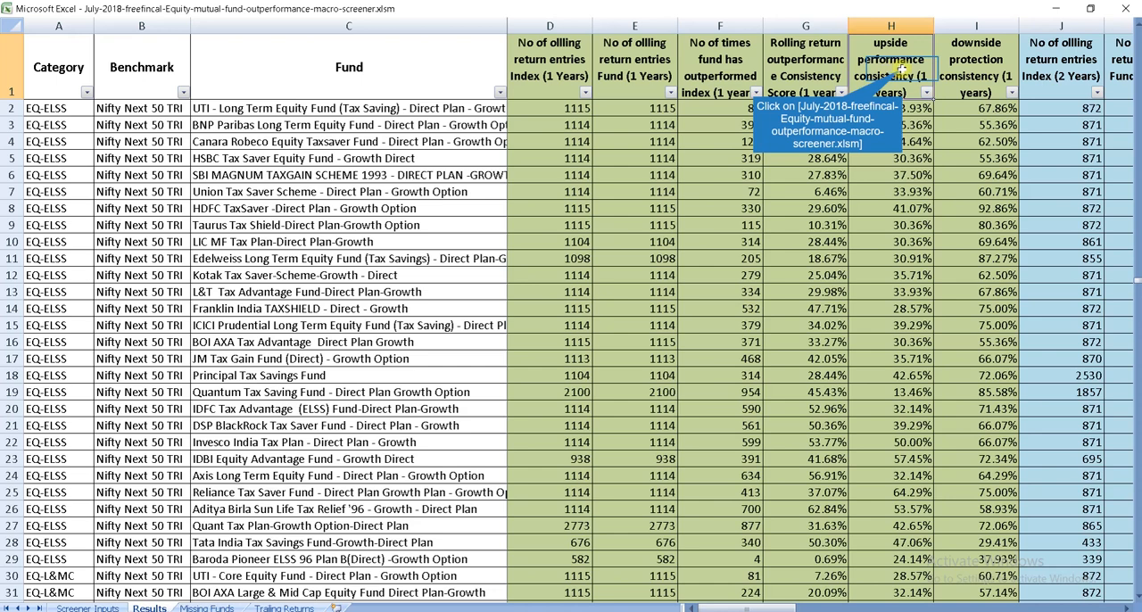
key("Right")
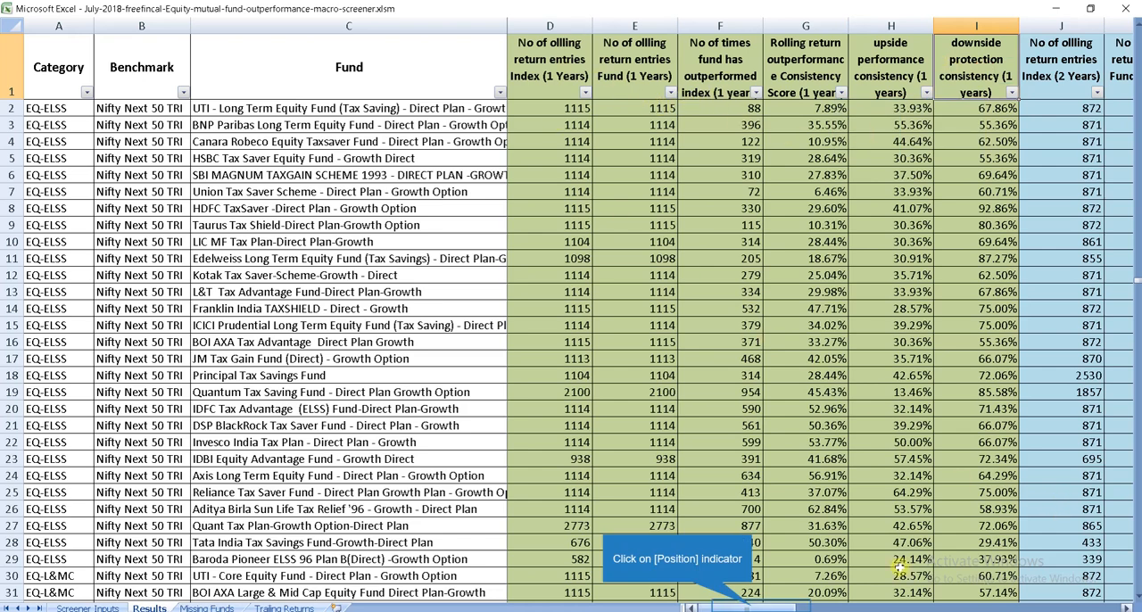
Step: Examine the matching rolling return, outperformance, upside and downside columns for the 2, 3, 4 and 5-year periods
left_click_drag(754, 608, 823, 608)
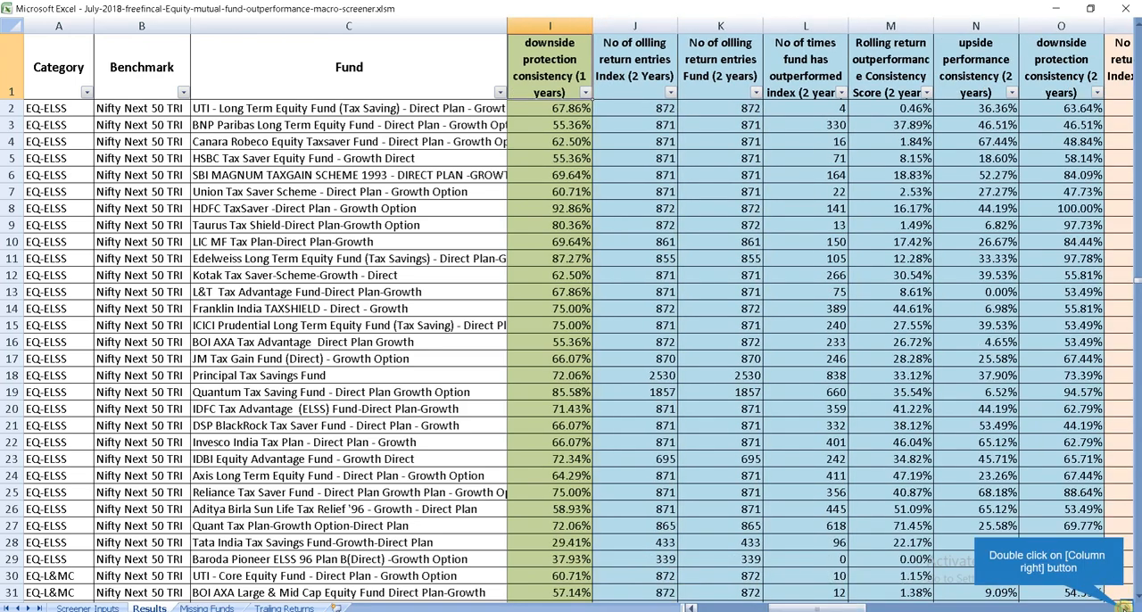
double_click(1125, 607)
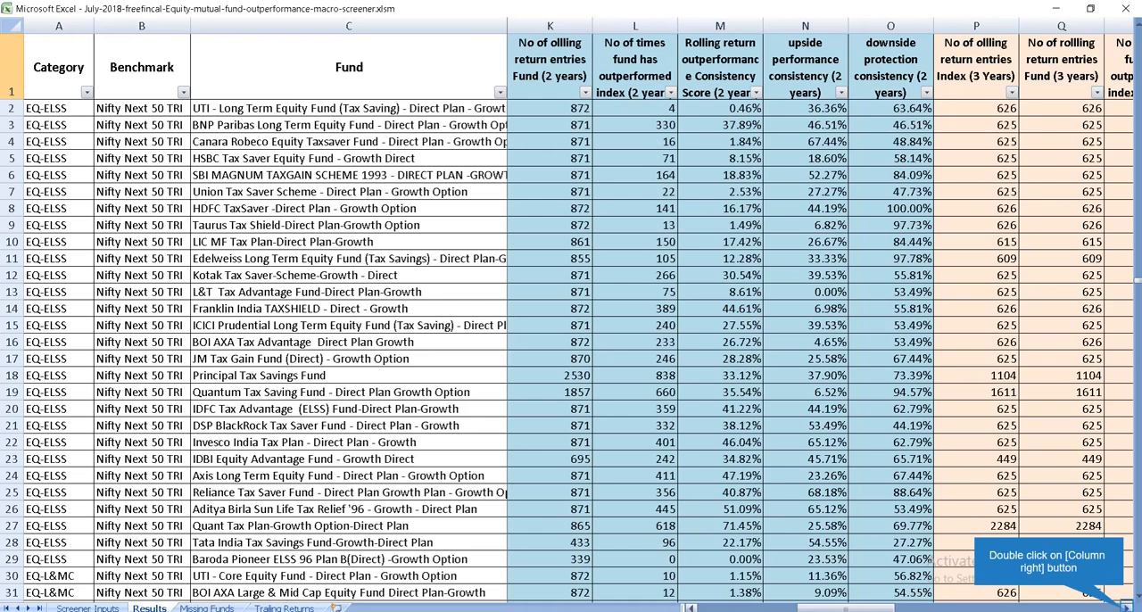
double_click(1125, 606)
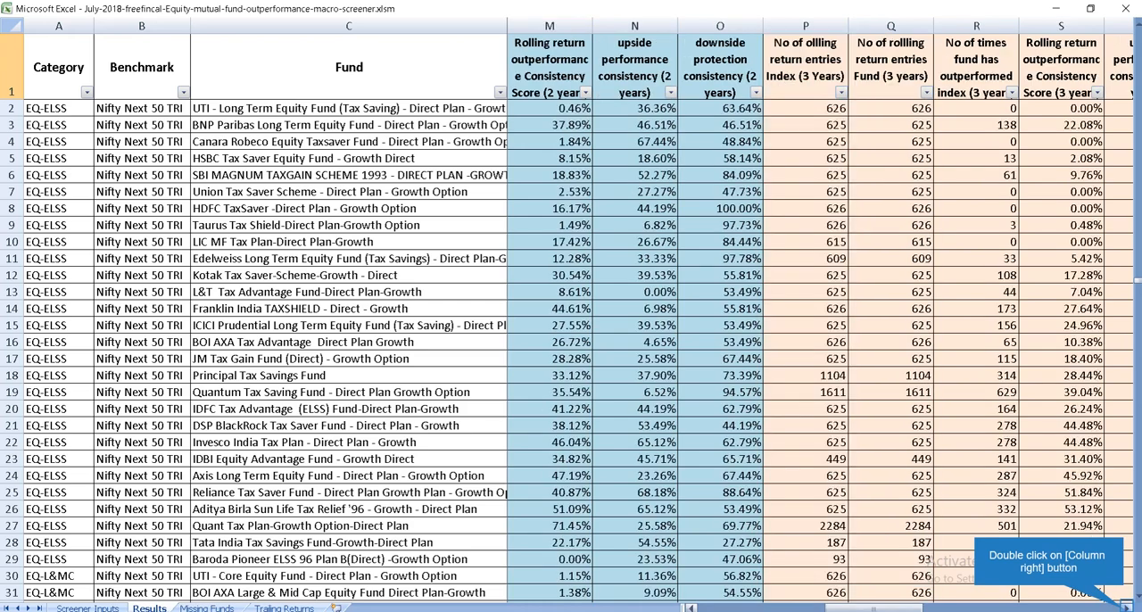
double_click(1125, 607)
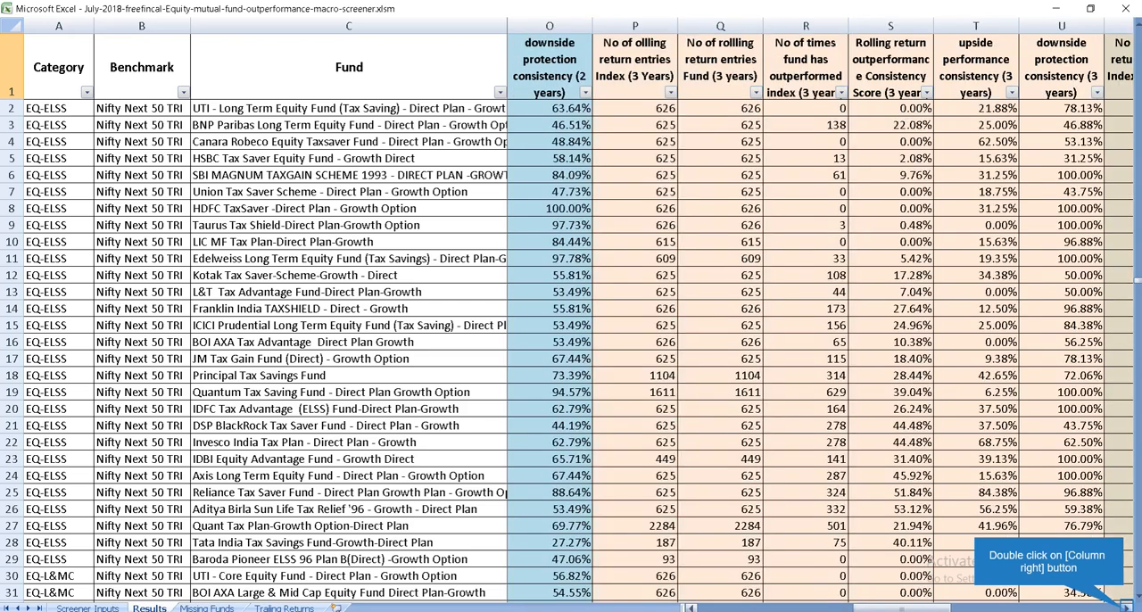
double_click(1125, 607)
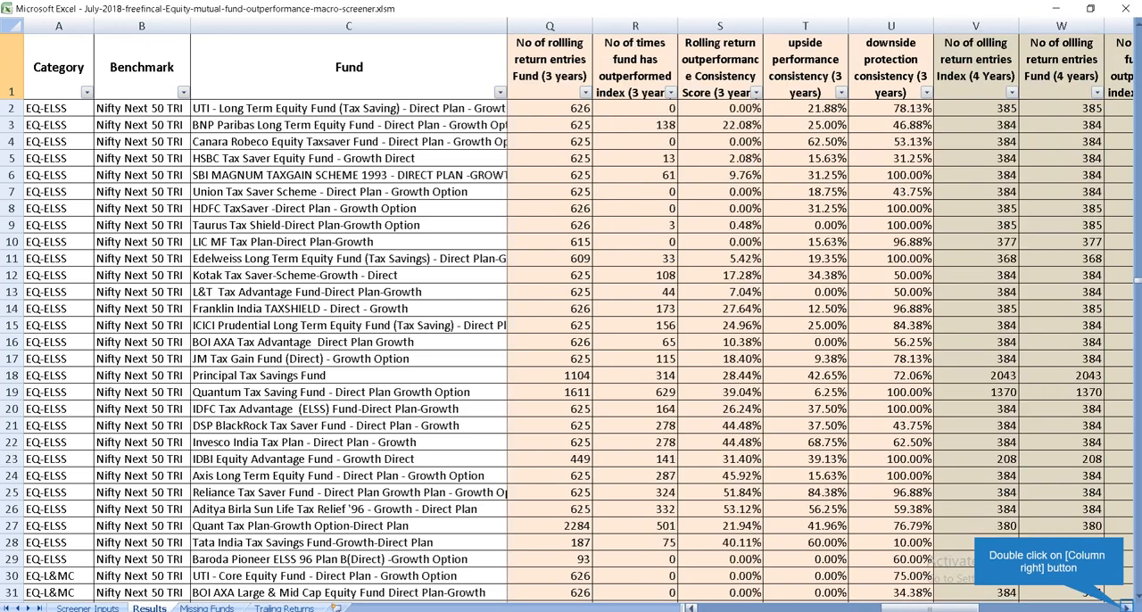
double_click(1125, 607)
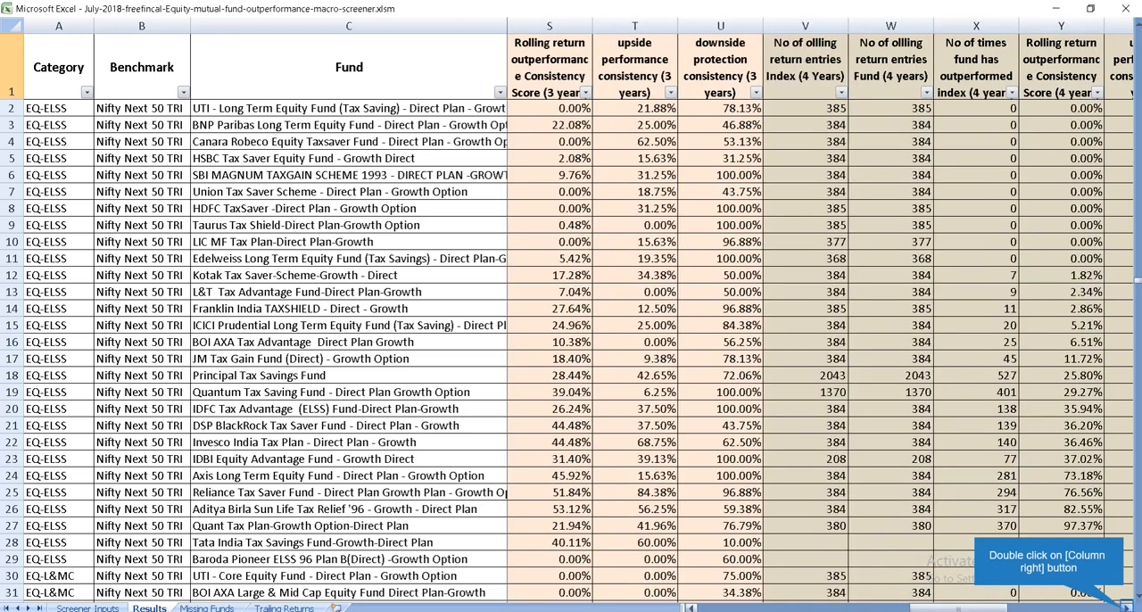
double_click(1125, 606)
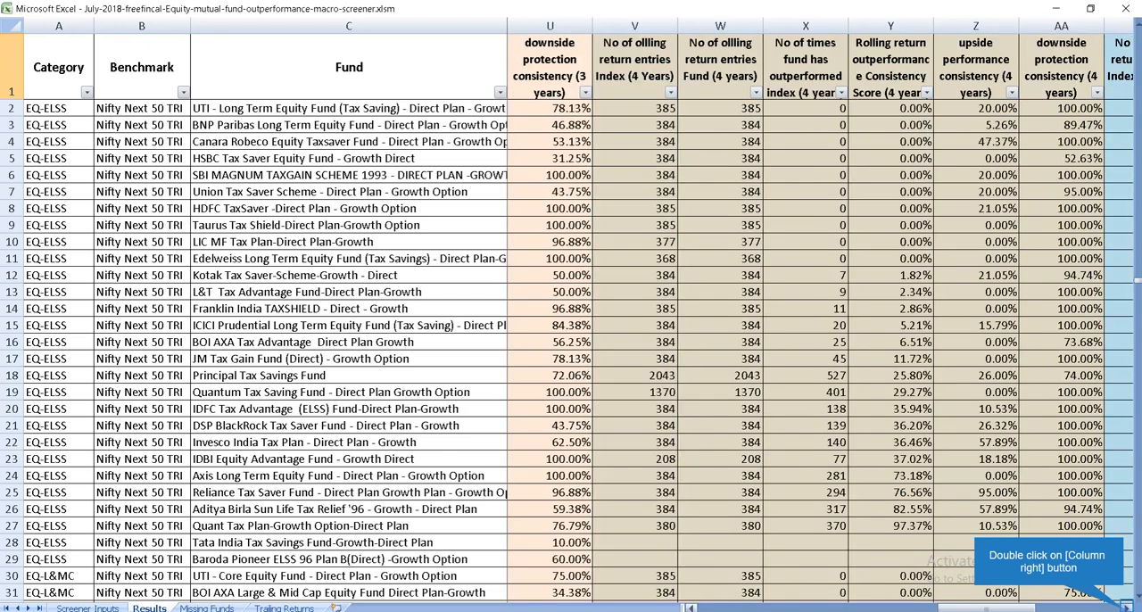
double_click(1125, 606)
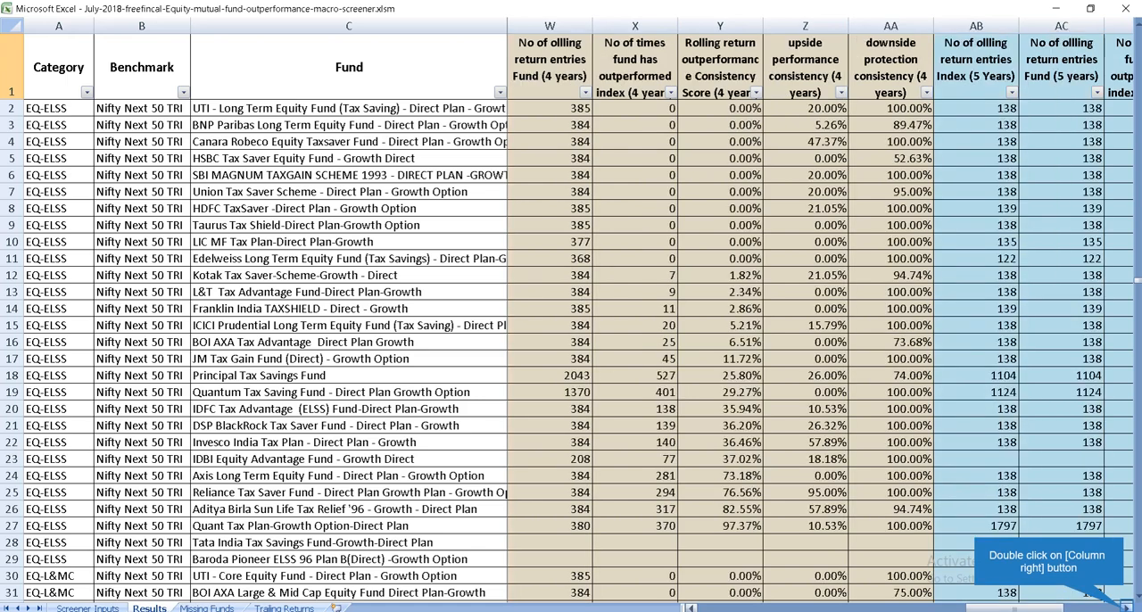
double_click(1125, 607)
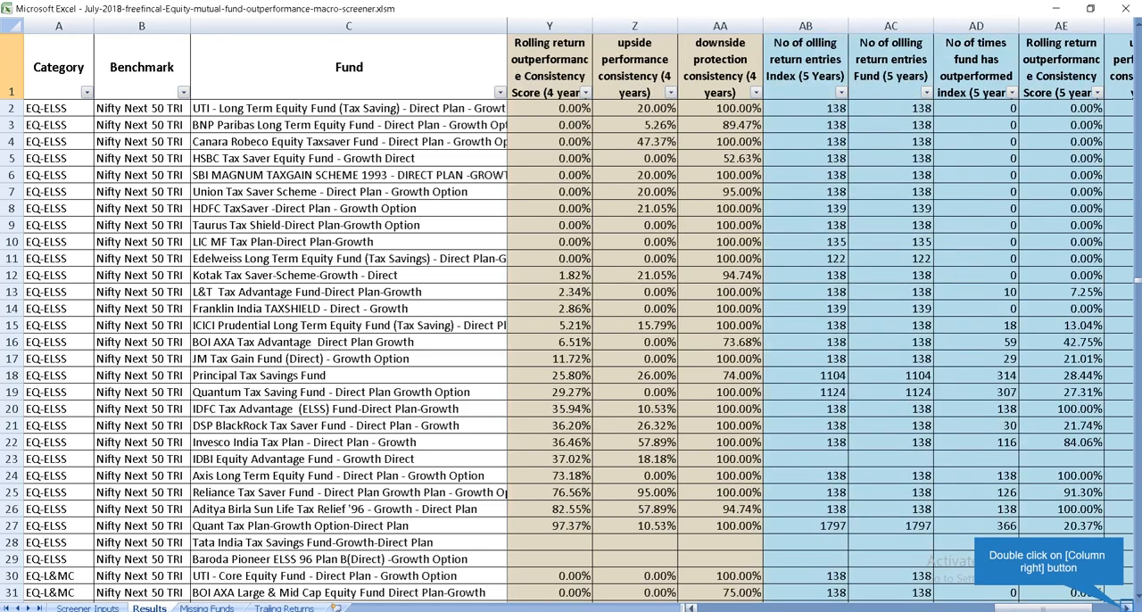
double_click(1125, 607)
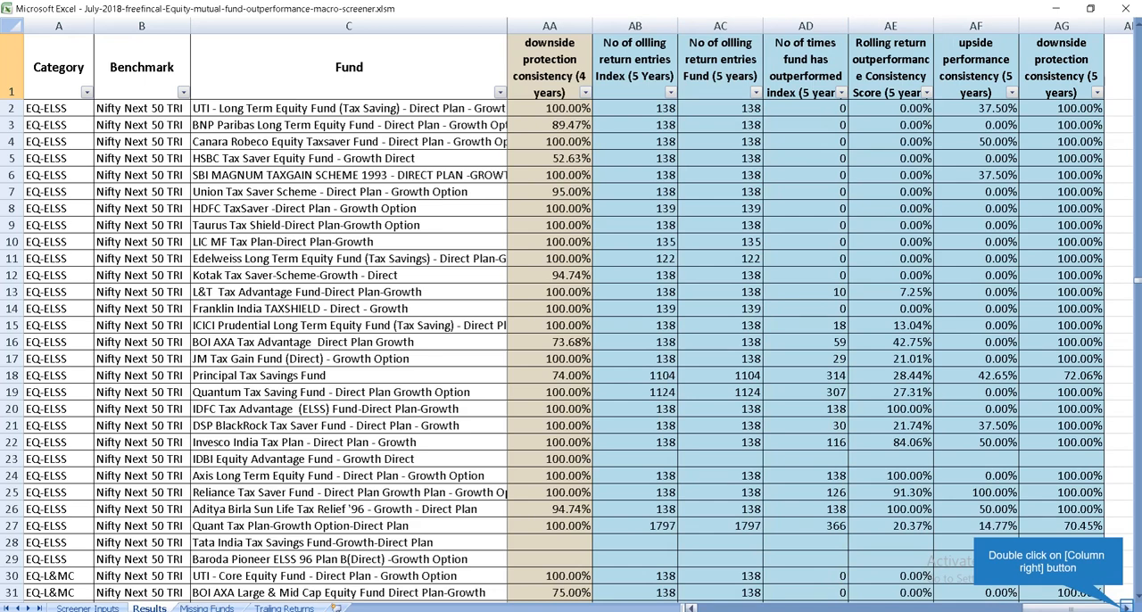
left_click(1125, 607)
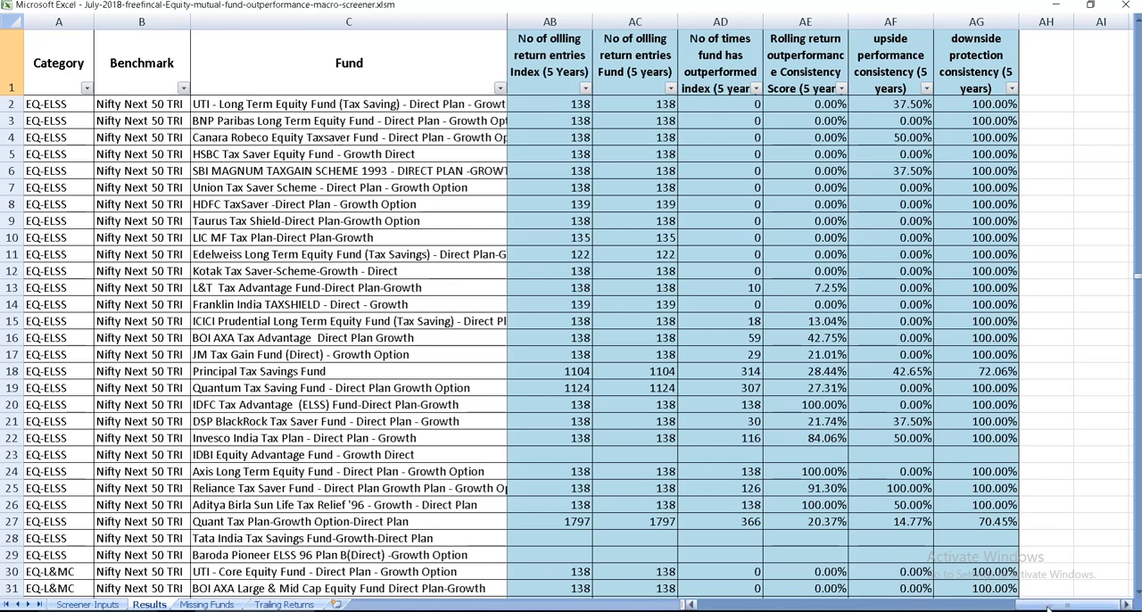
Step: View the filter choices of the Category column on the Results sheet without applying any filter
left_click(714, 605)
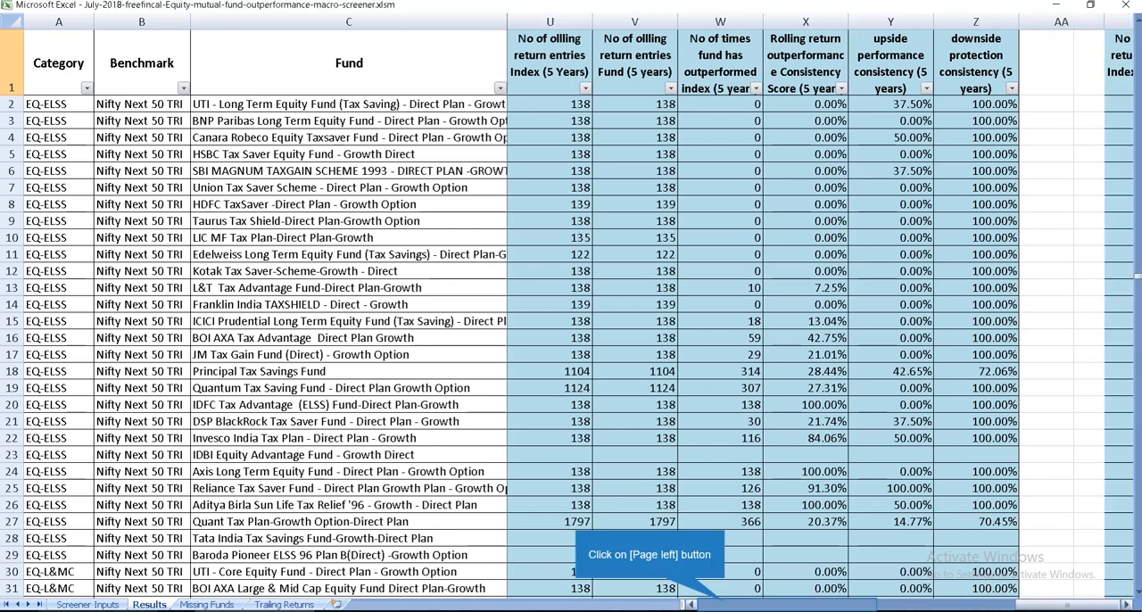
left_click(713, 605)
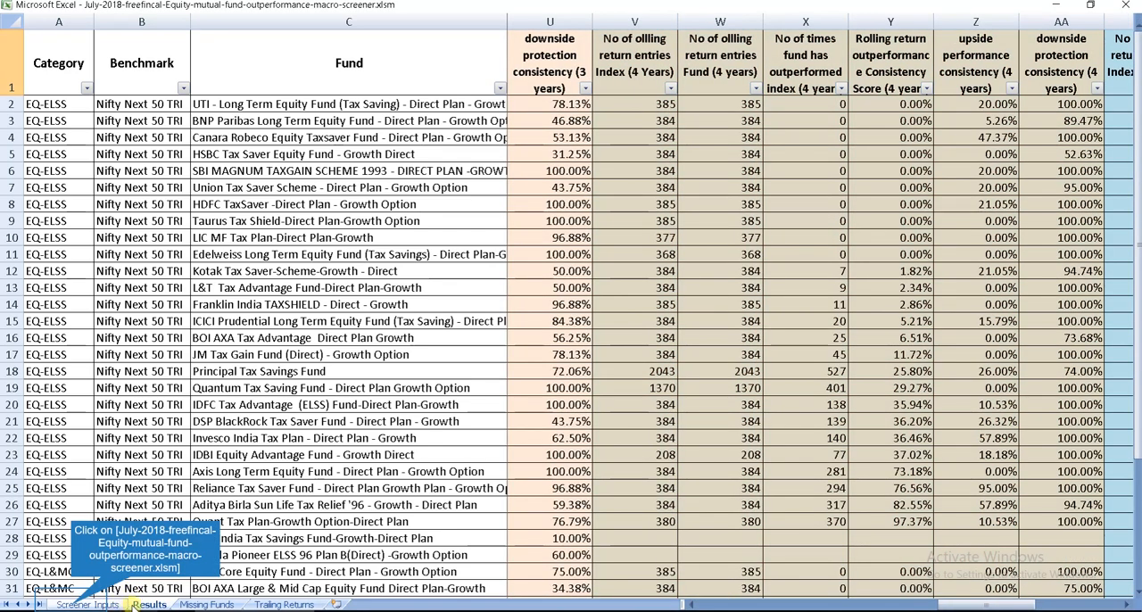
left_click(69, 605)
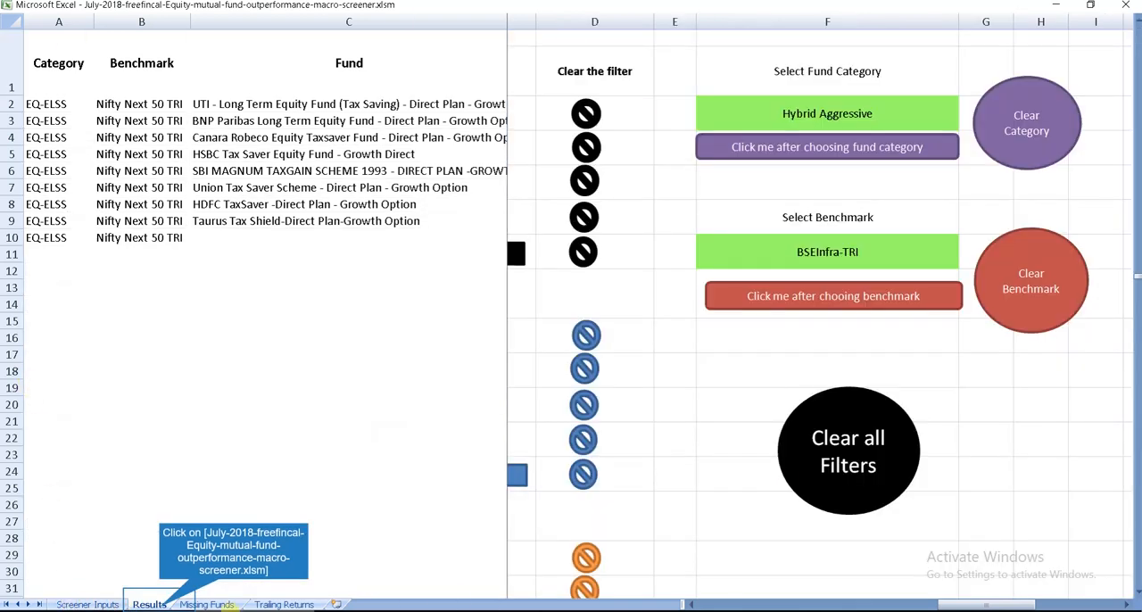
left_click(154, 604)
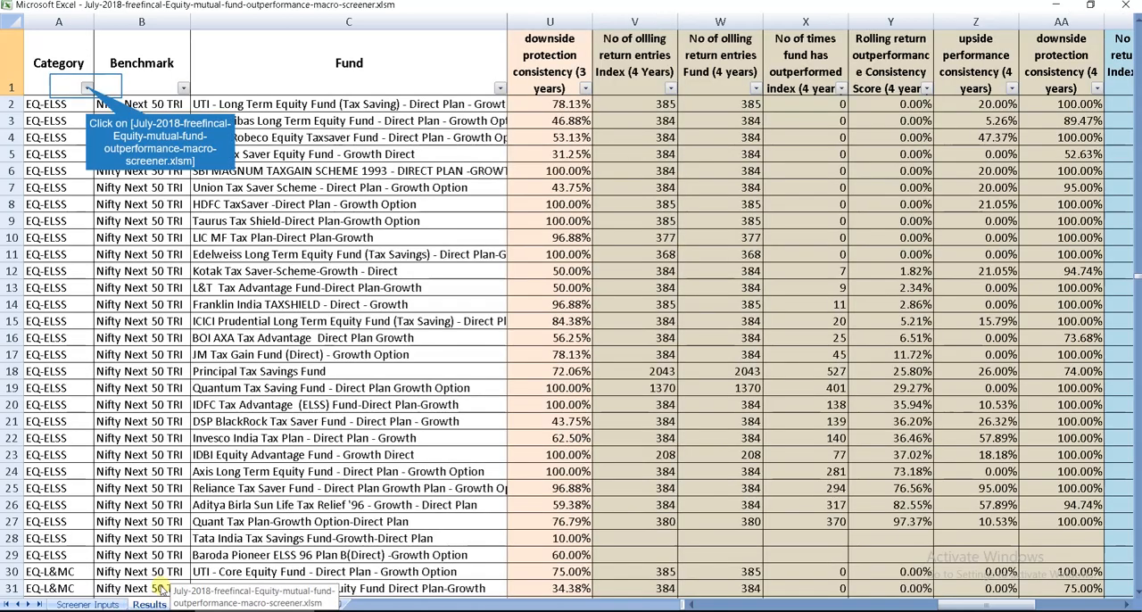
left_click(87, 88)
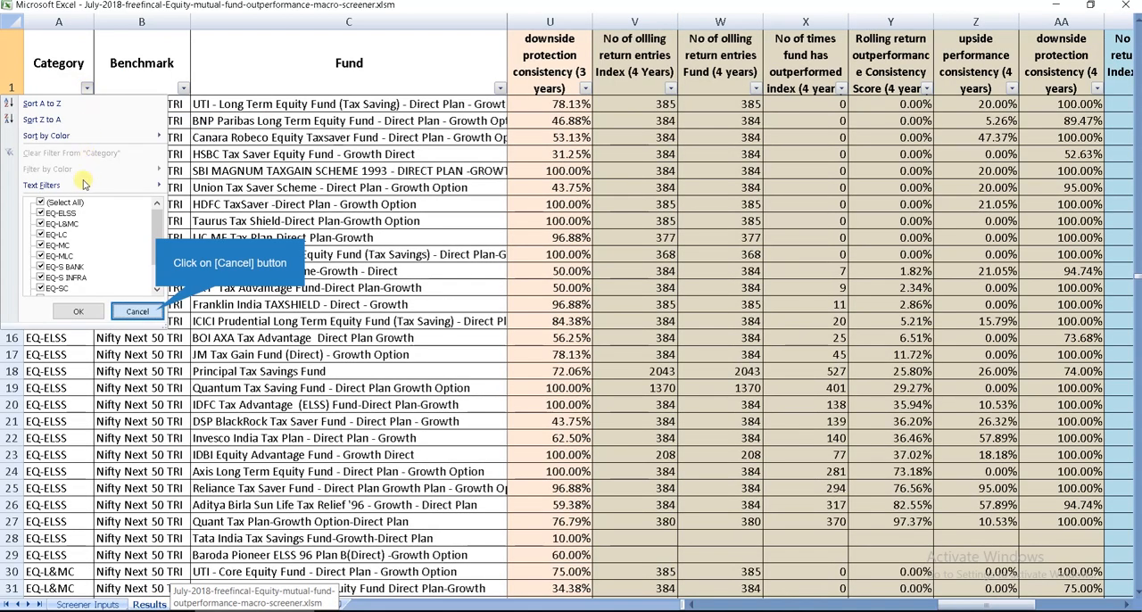
left_click(139, 312)
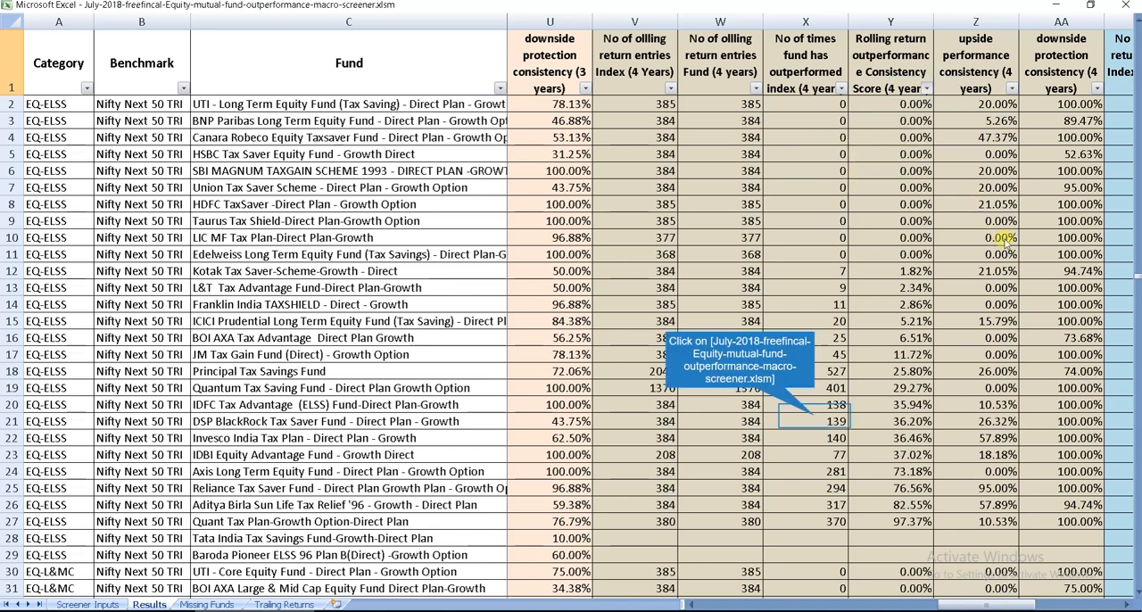
left_click(814, 418)
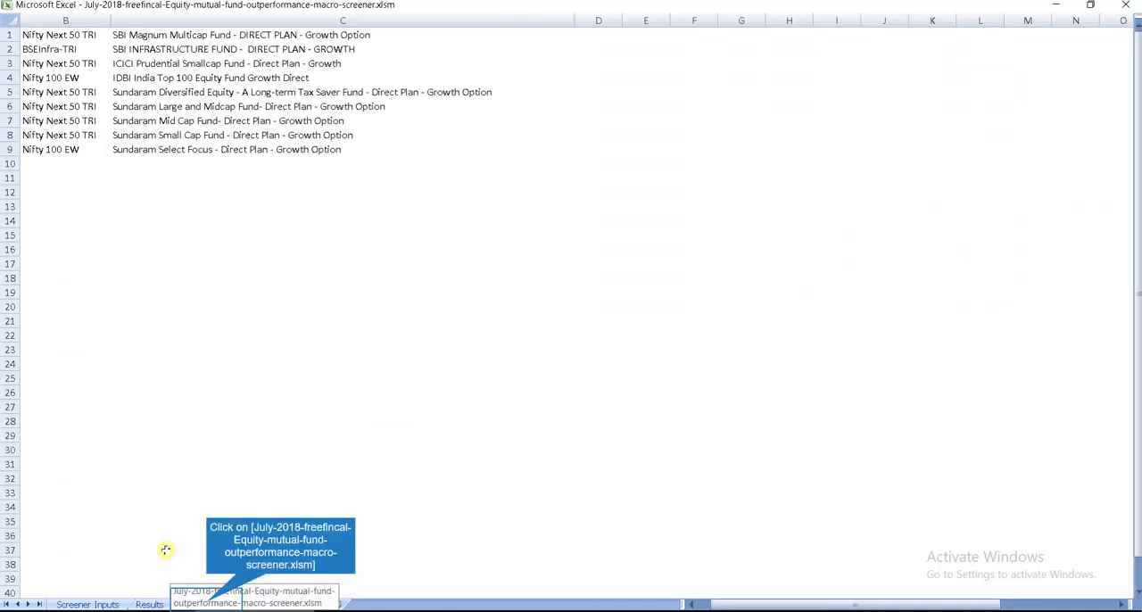
Step: Examine the Missing Funds list and the fund and benchmark returns on the Trailing Returns sheet
left_click(205, 602)
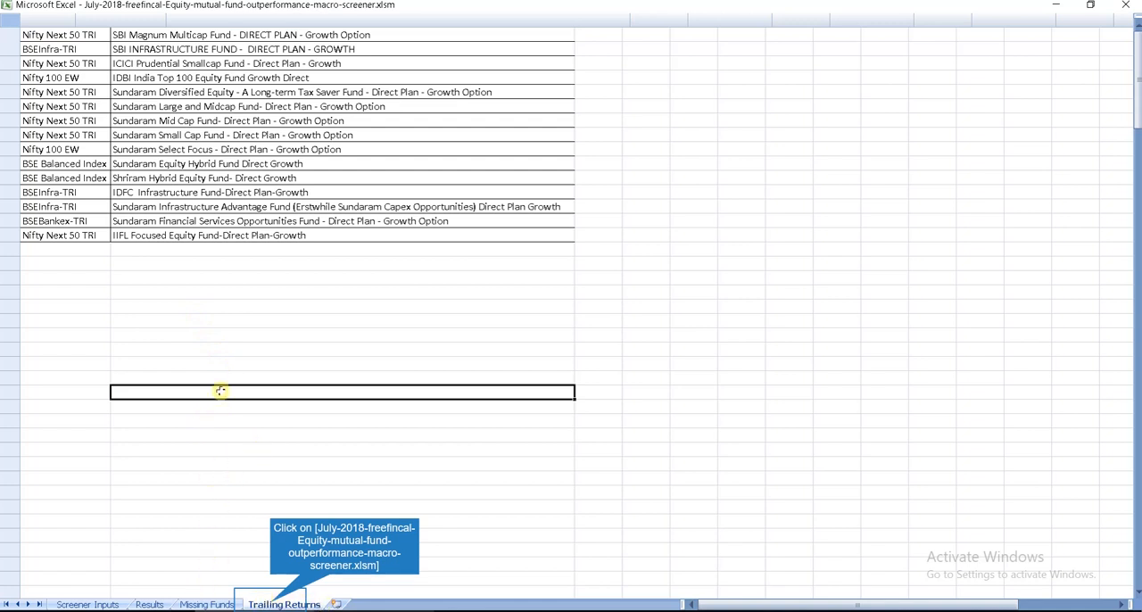
left_click(272, 603)
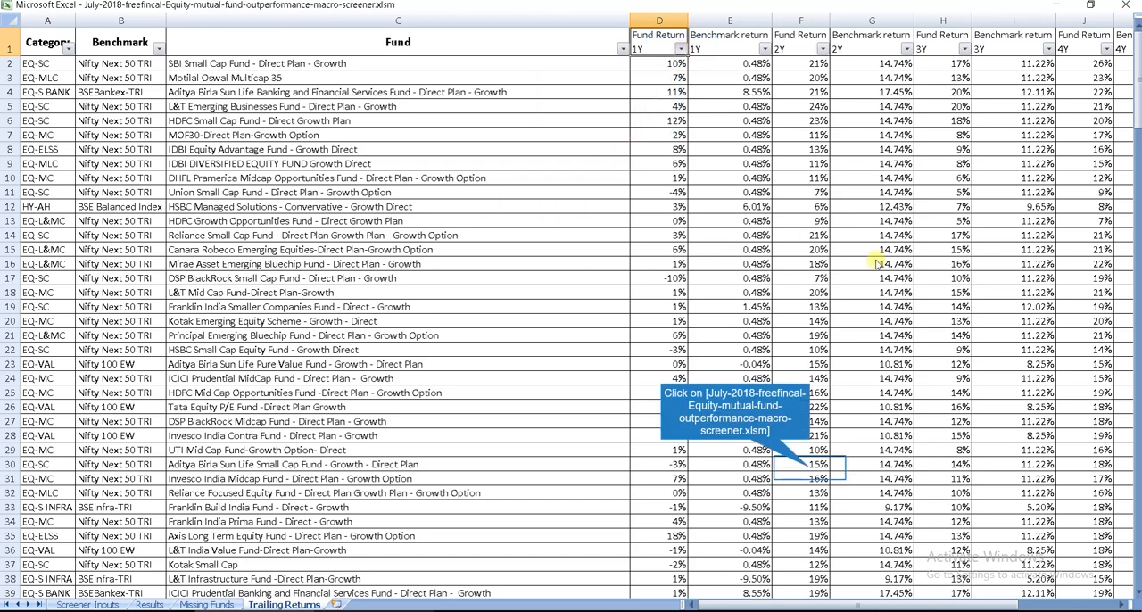
left_click(814, 466)
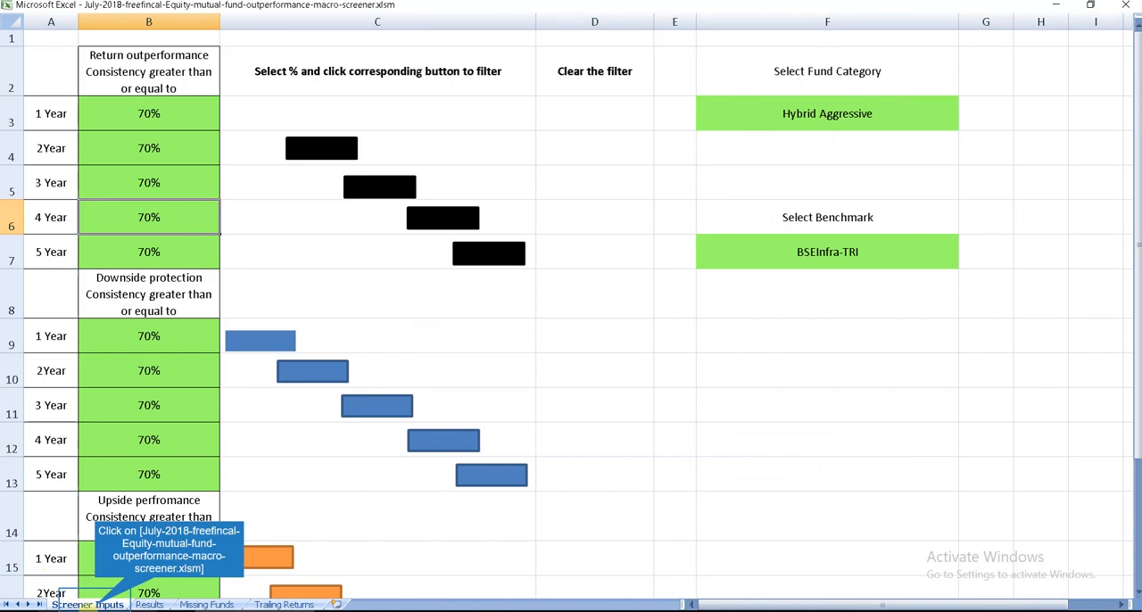
Step: Set the fund category to Midcap on the Screener Inputs sheet and filter the results by that category
left_click(97, 604)
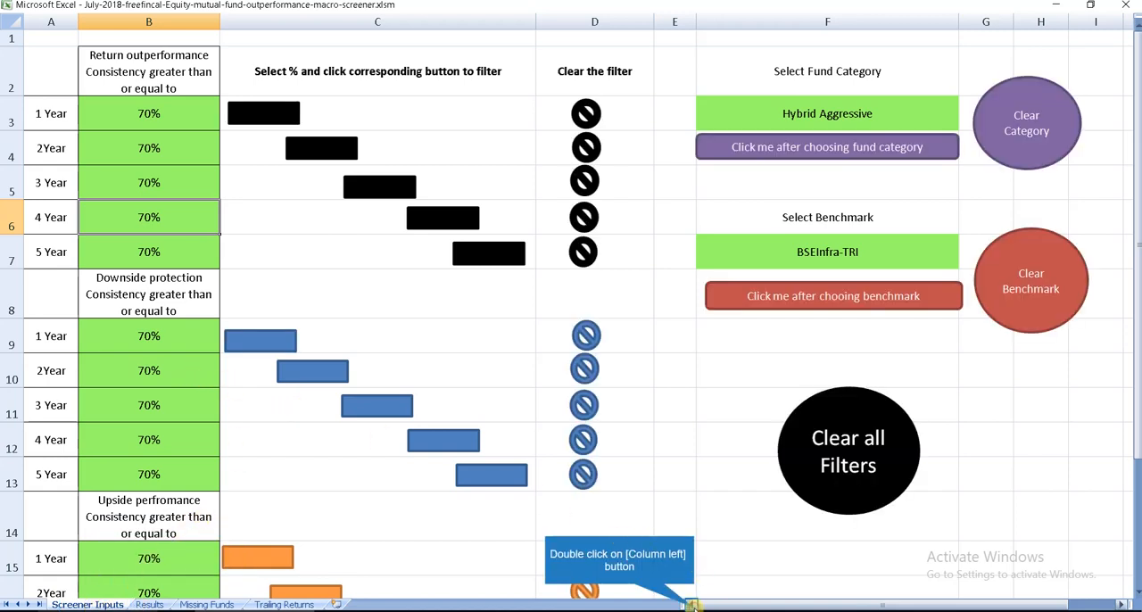
double_click(692, 605)
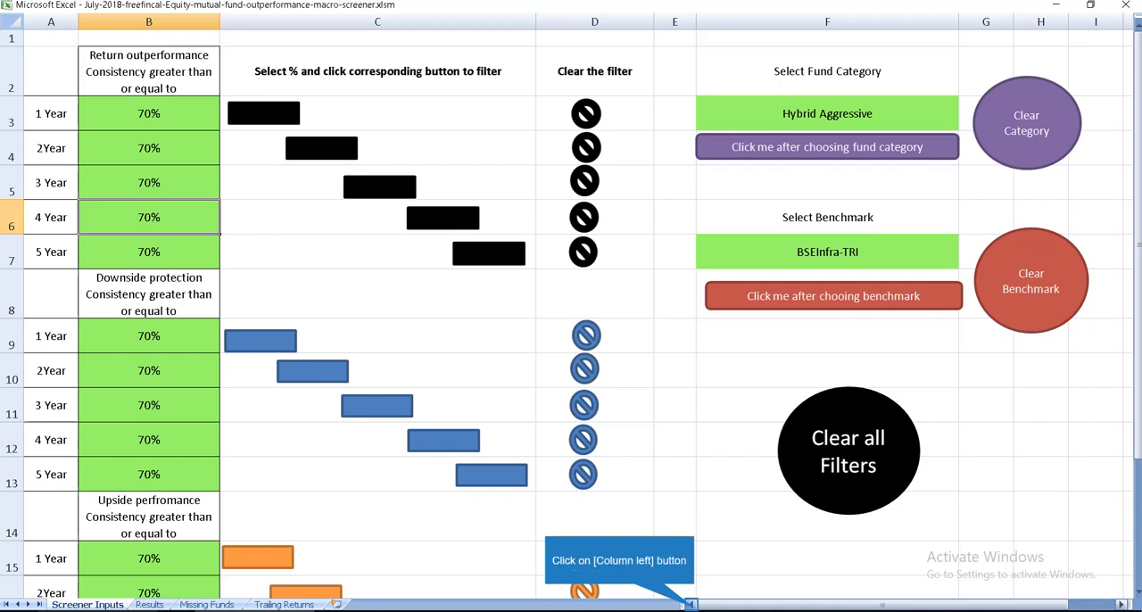
left_click(692, 605)
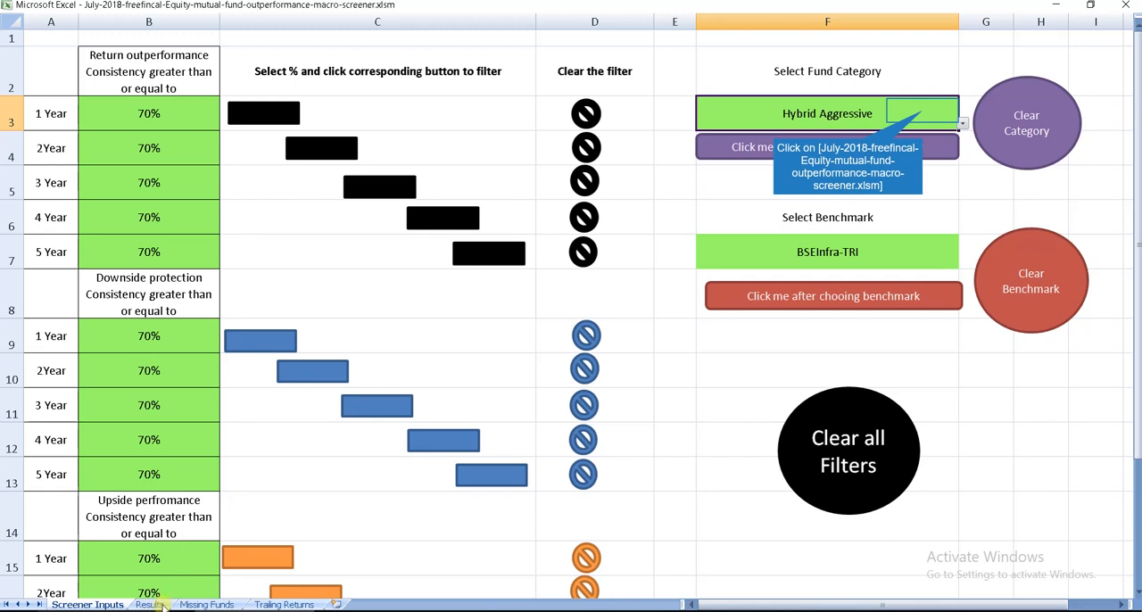
left_click(922, 111)
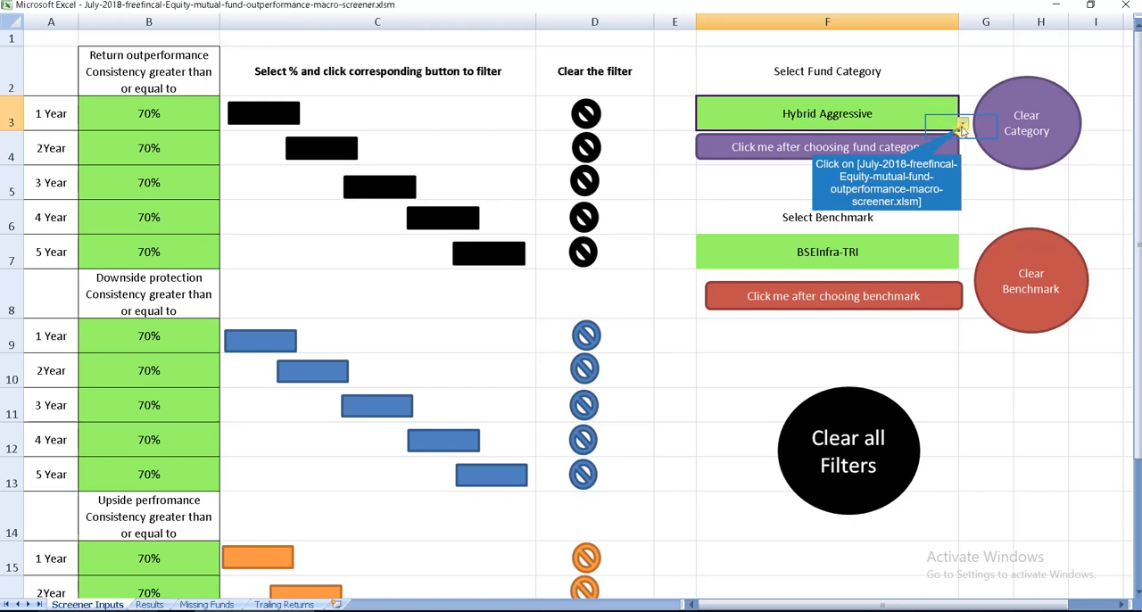
left_click(962, 126)
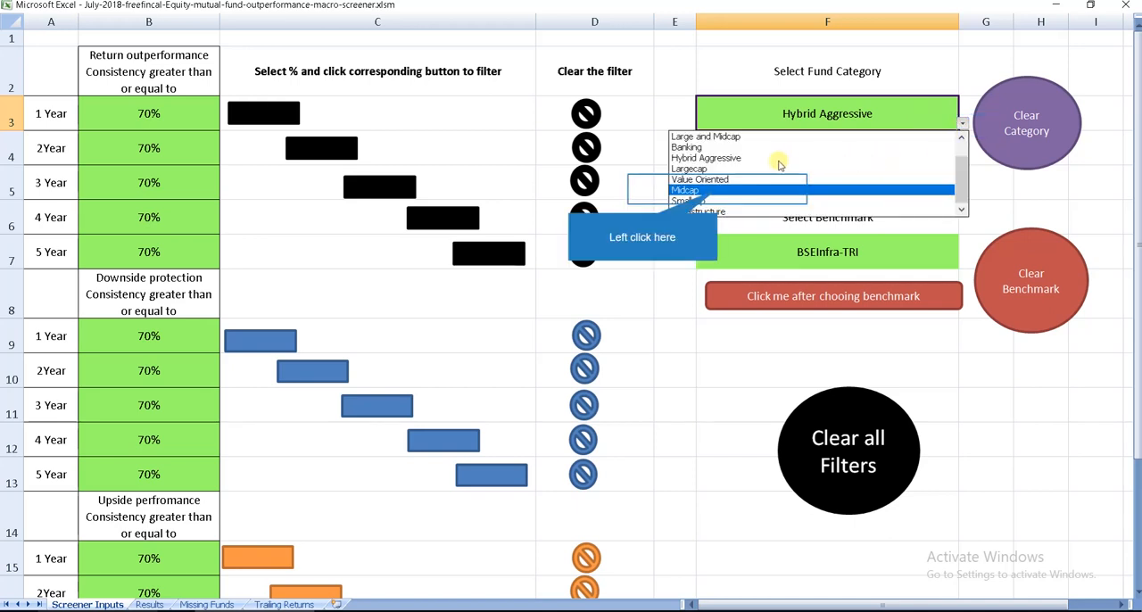
left_click(718, 191)
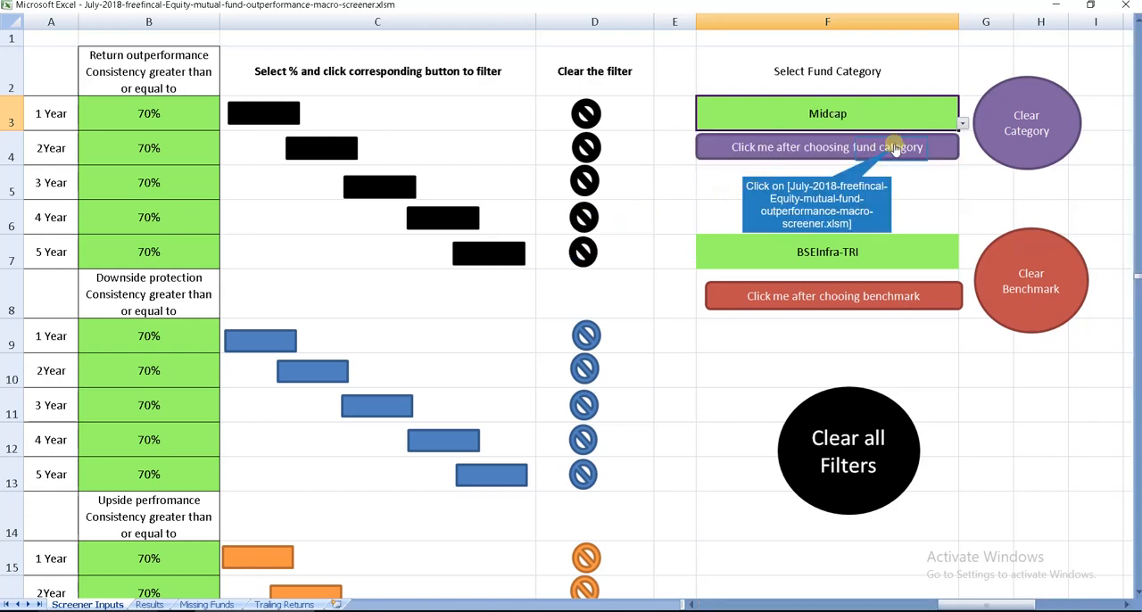
left_click(893, 148)
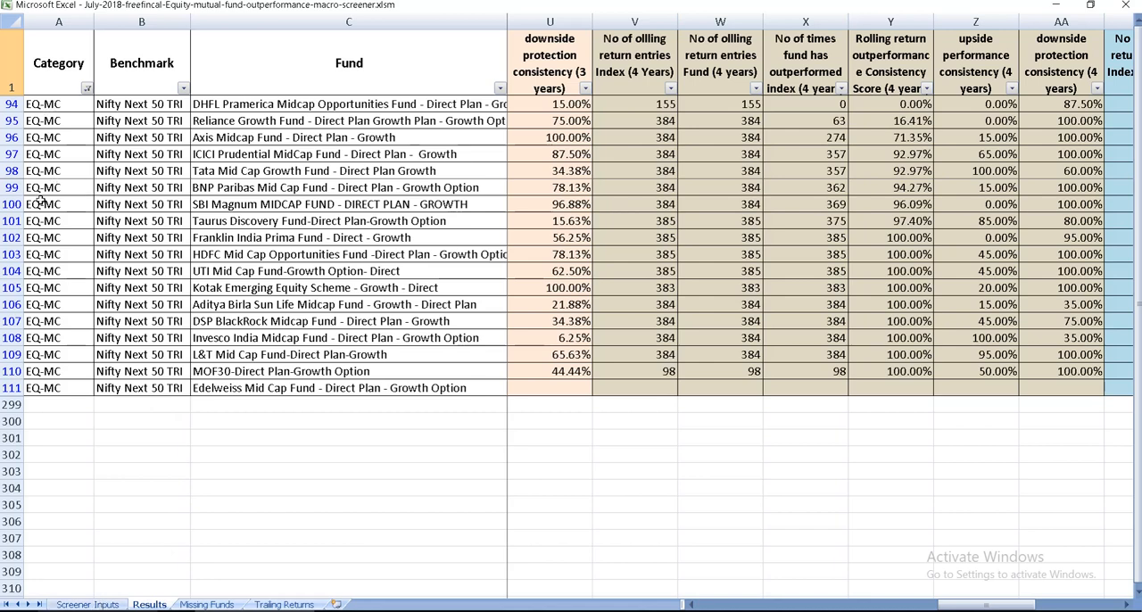
Step: Filter the midcap results for 3-year return outperformance consistency of at least 70% and view the 3-year columns
key("ctrl+Page_Up")
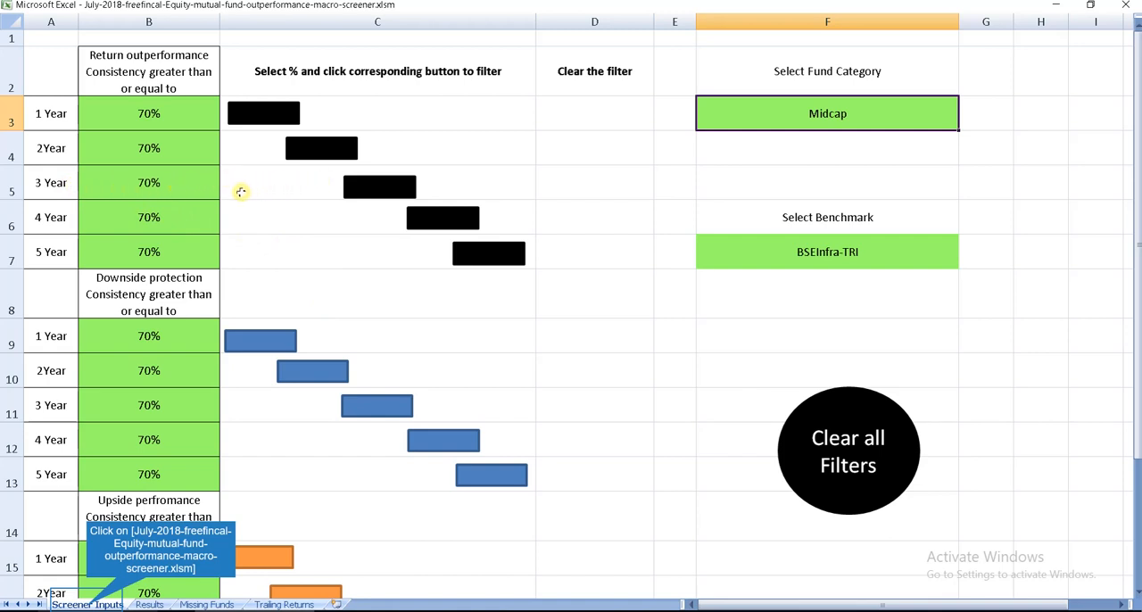
left_click(164, 197)
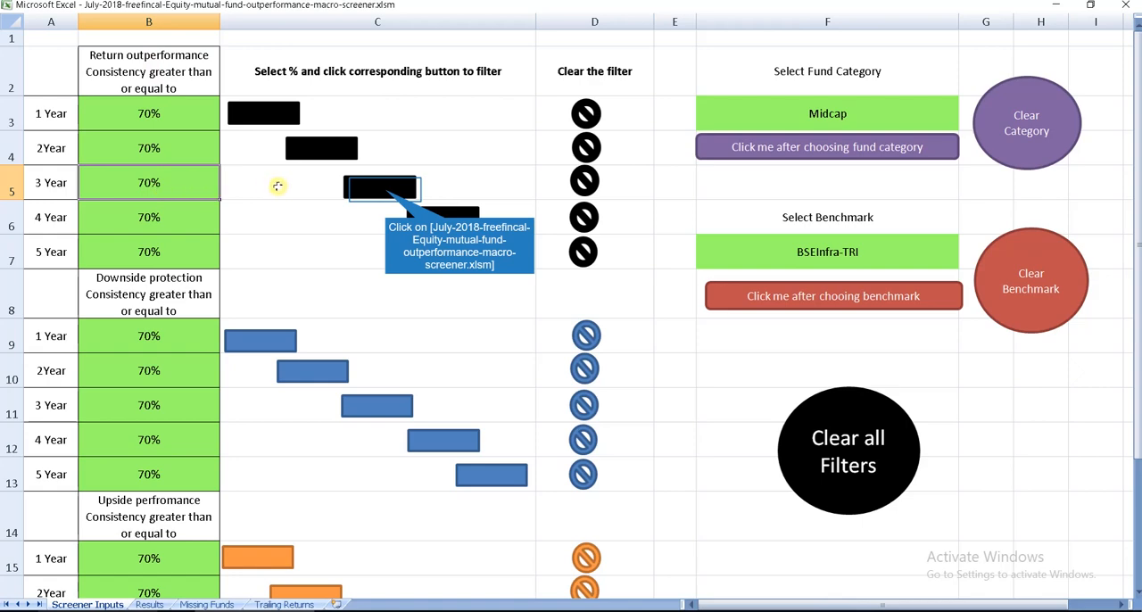
left_click(386, 191)
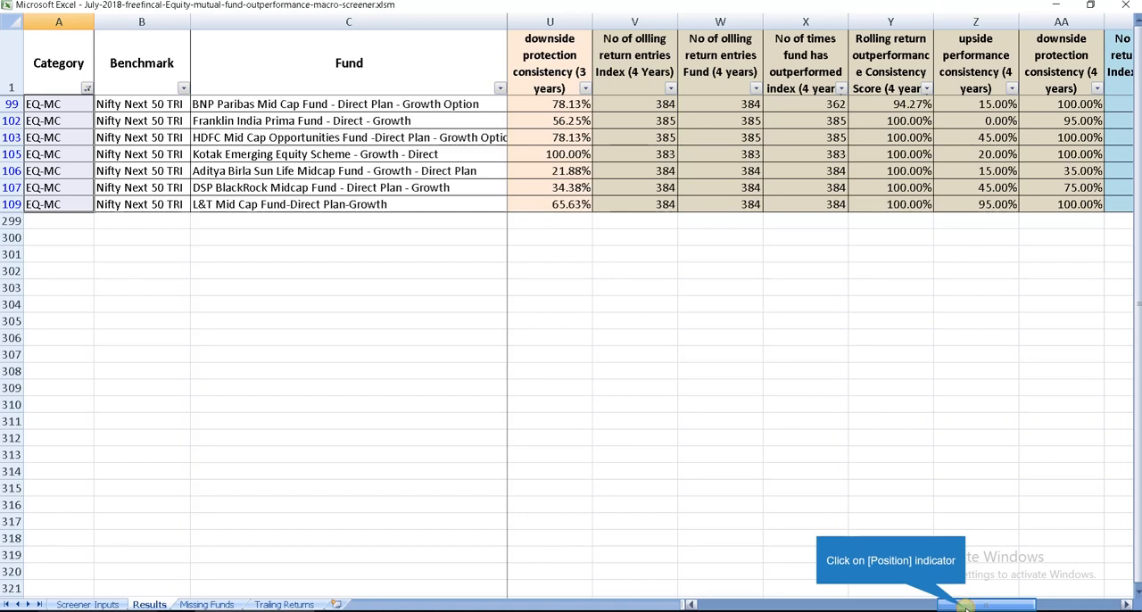
left_click_drag(964, 607, 899, 607)
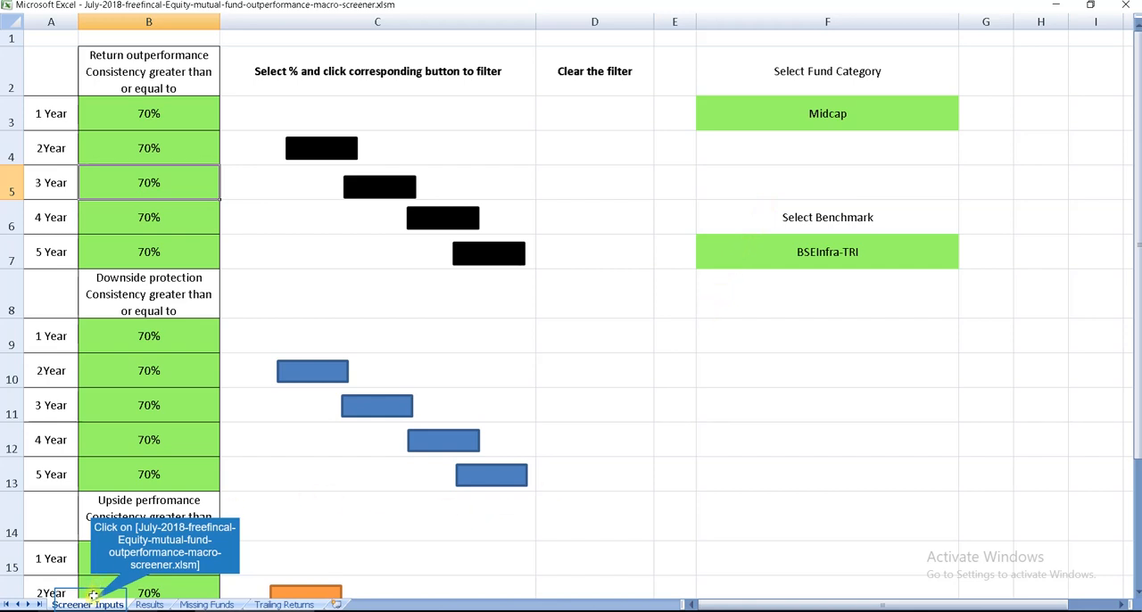
Step: Add the filter for 5-year return outperformance consistency of at least 70% and view the 5-year columns
left_click(120, 256)
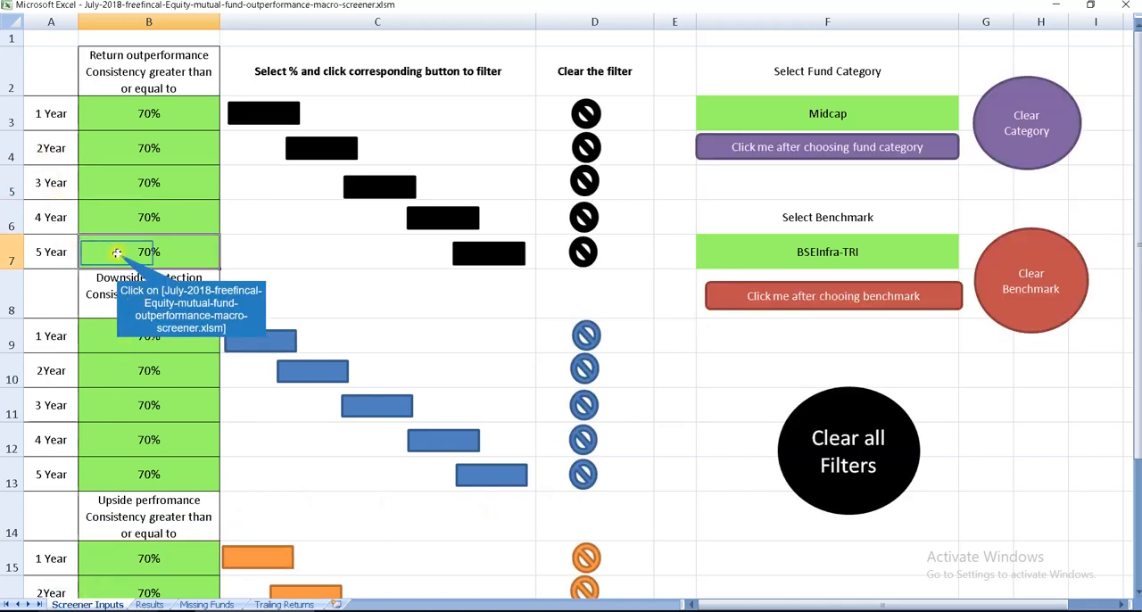
left_click(512, 256)
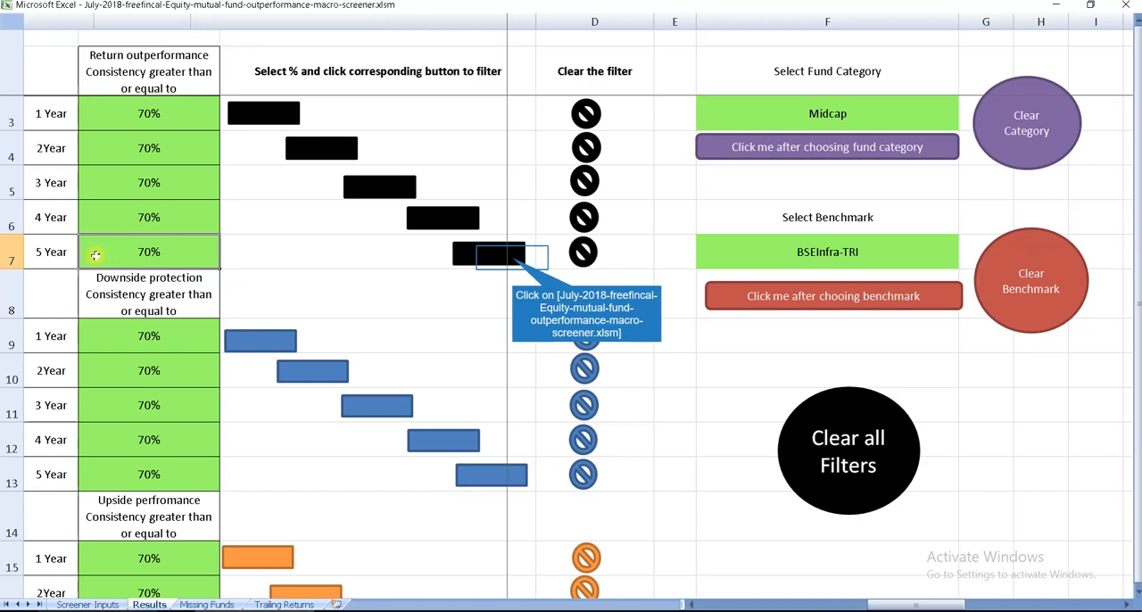
left_click(512, 257)
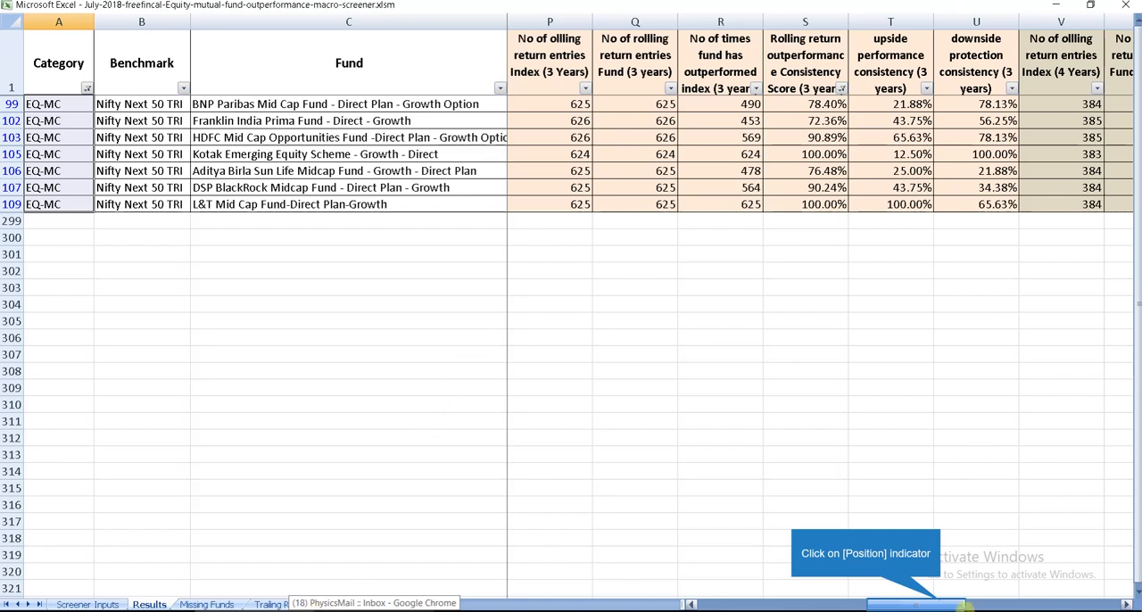
left_click_drag(942, 604, 1071, 607)
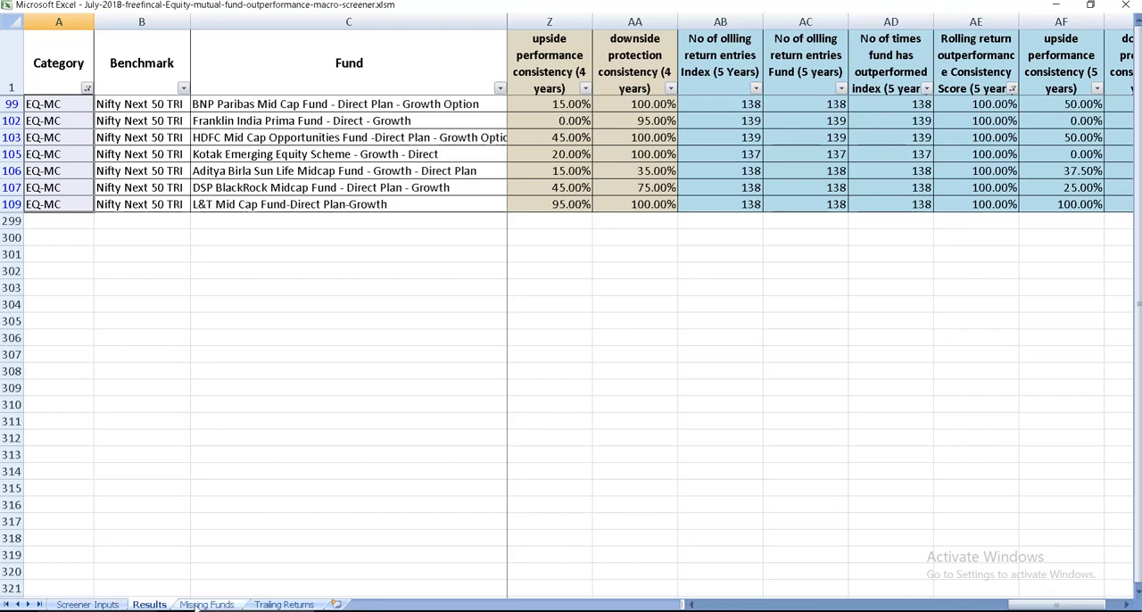
Step: Narrow the midcap results to funds with 3-year and 5-year downside protection consistency of at least 70%
left_click(89, 605)
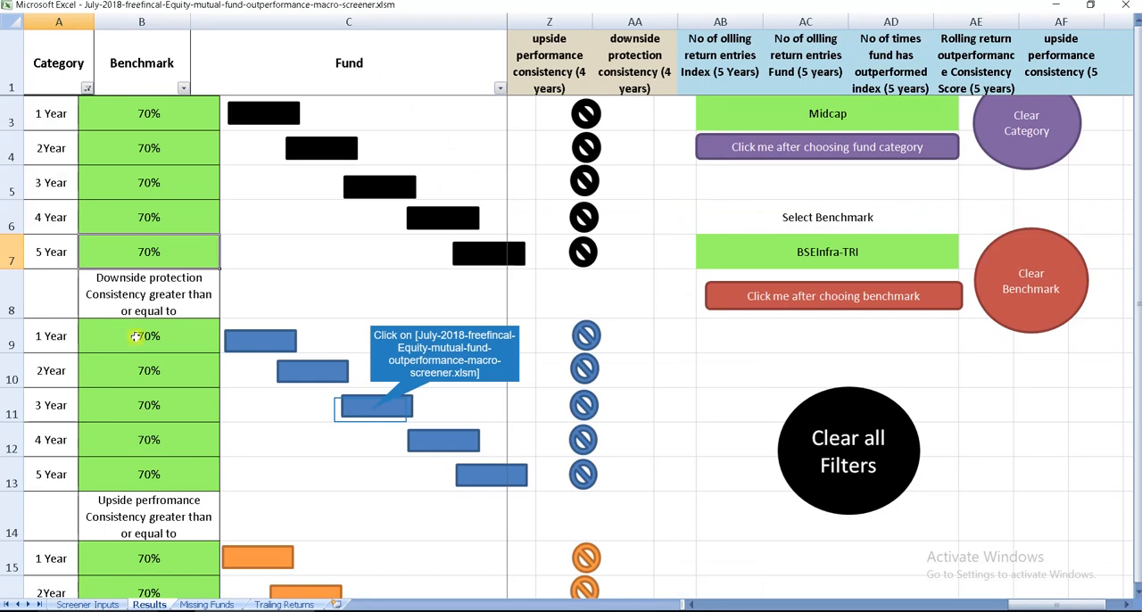
left_click(370, 410)
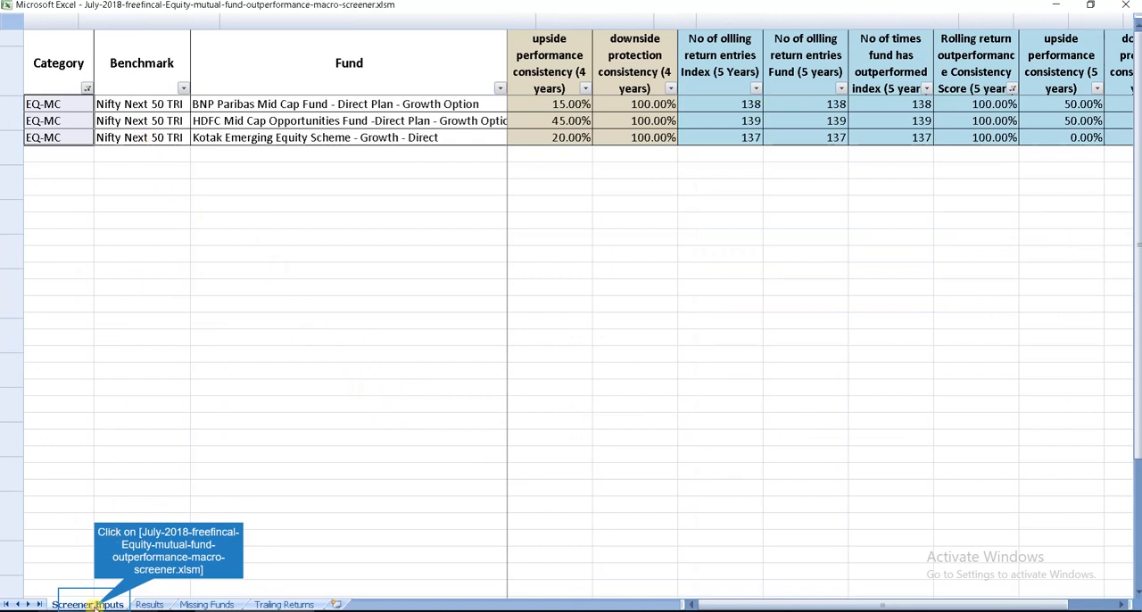
left_click(95, 606)
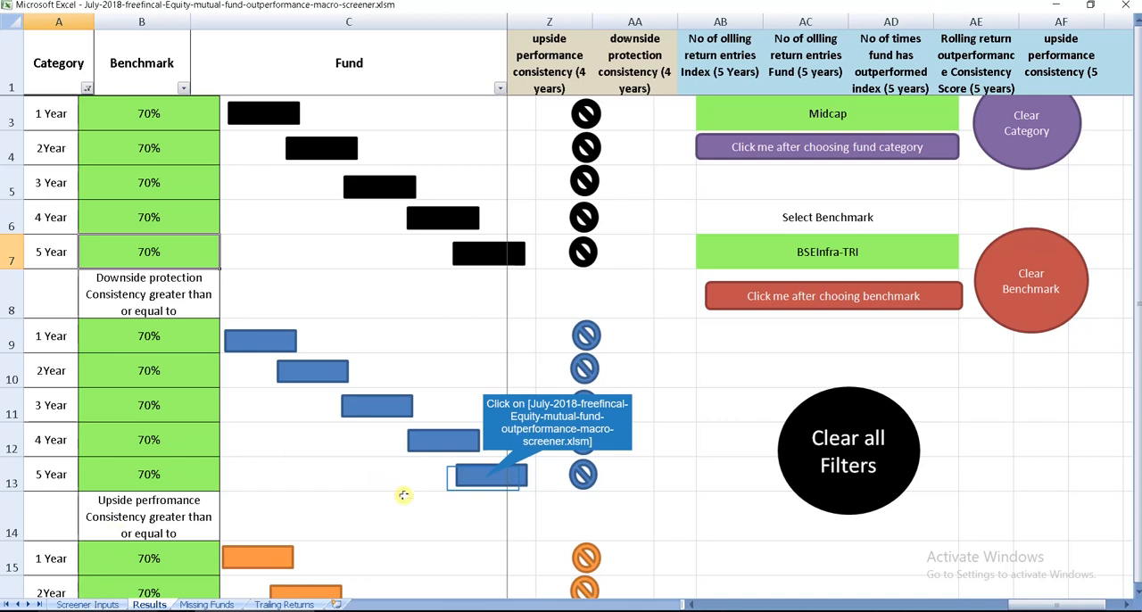
left_click(482, 481)
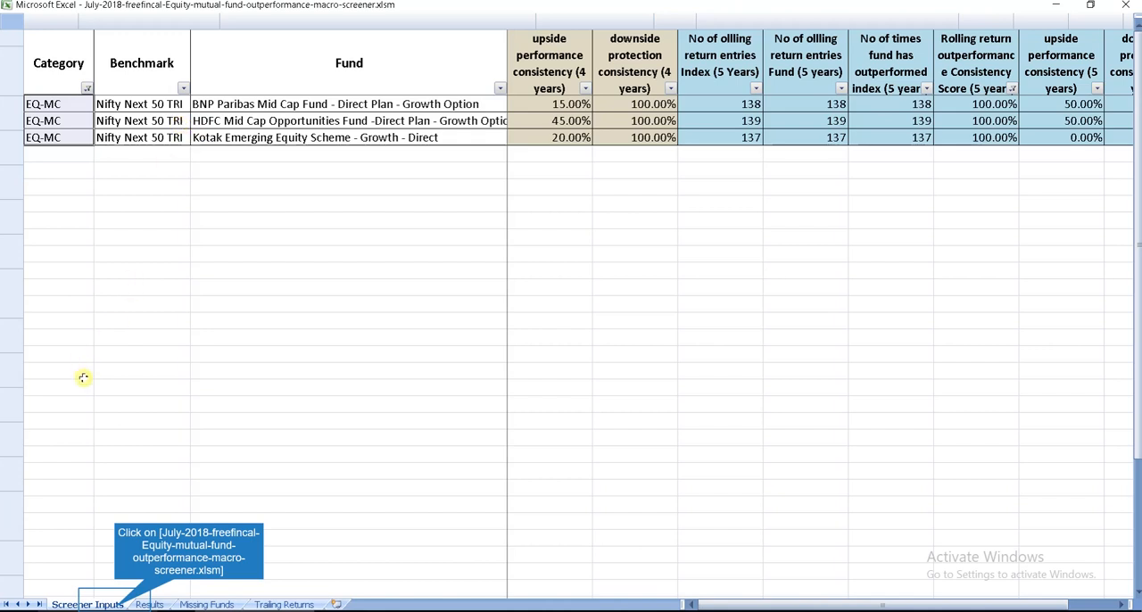
Step: Clear all filters and screen the full fund list for 5-year downside protection consistency of at least 70%
left_click(116, 605)
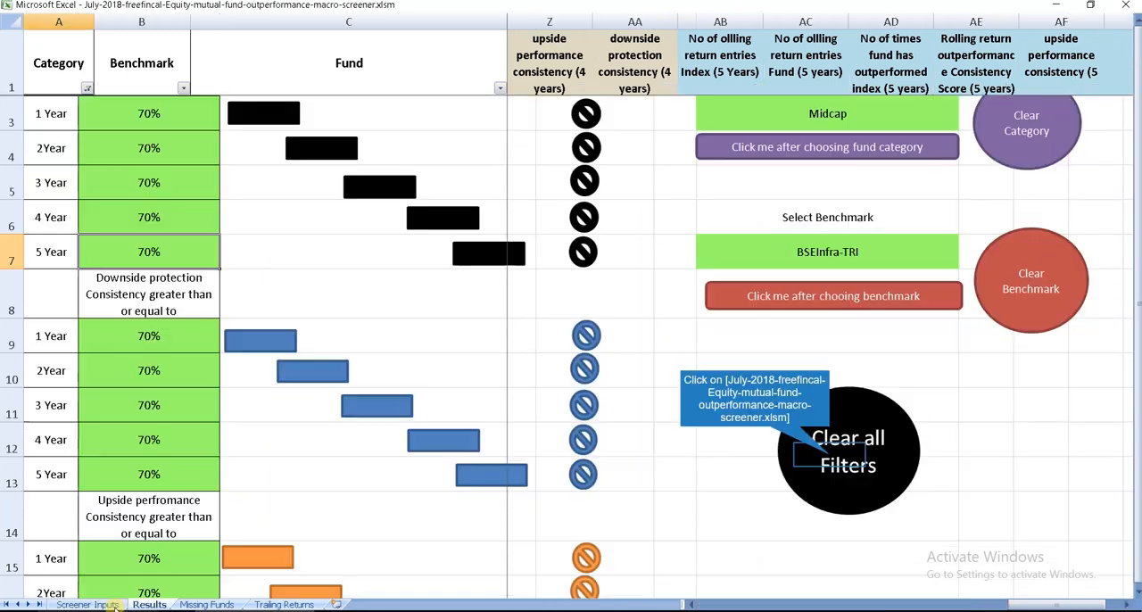
left_click(830, 458)
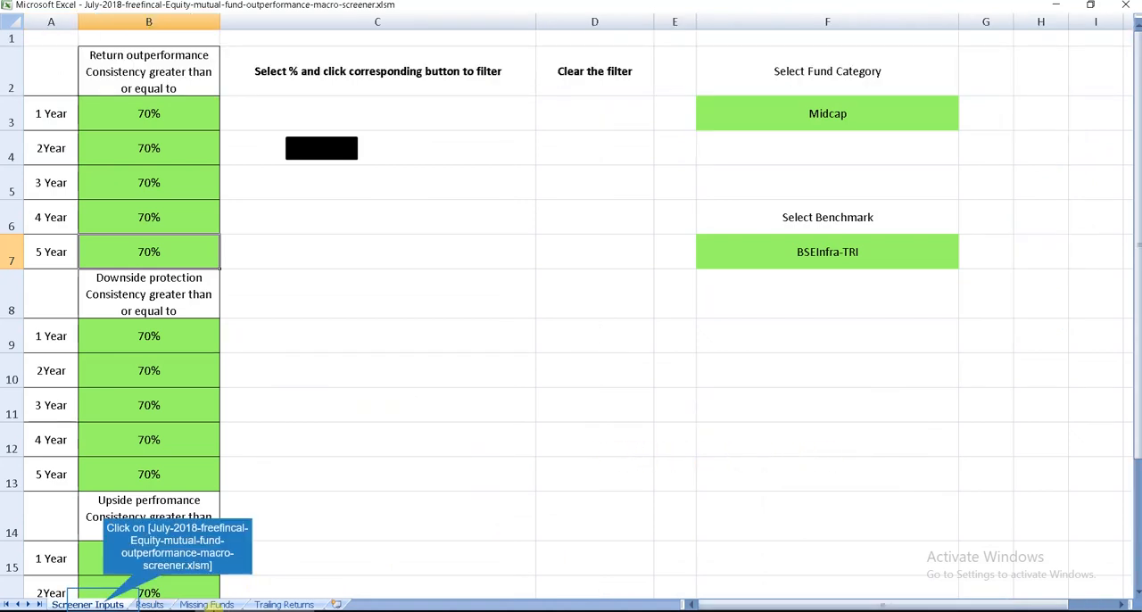
left_click(103, 604)
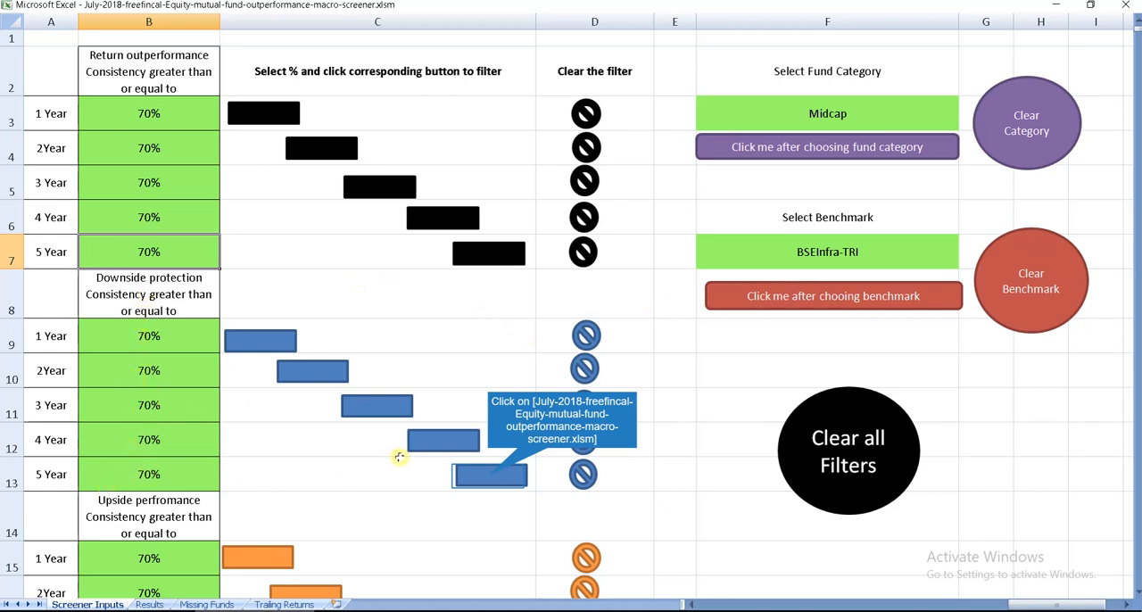
left_click(489, 480)
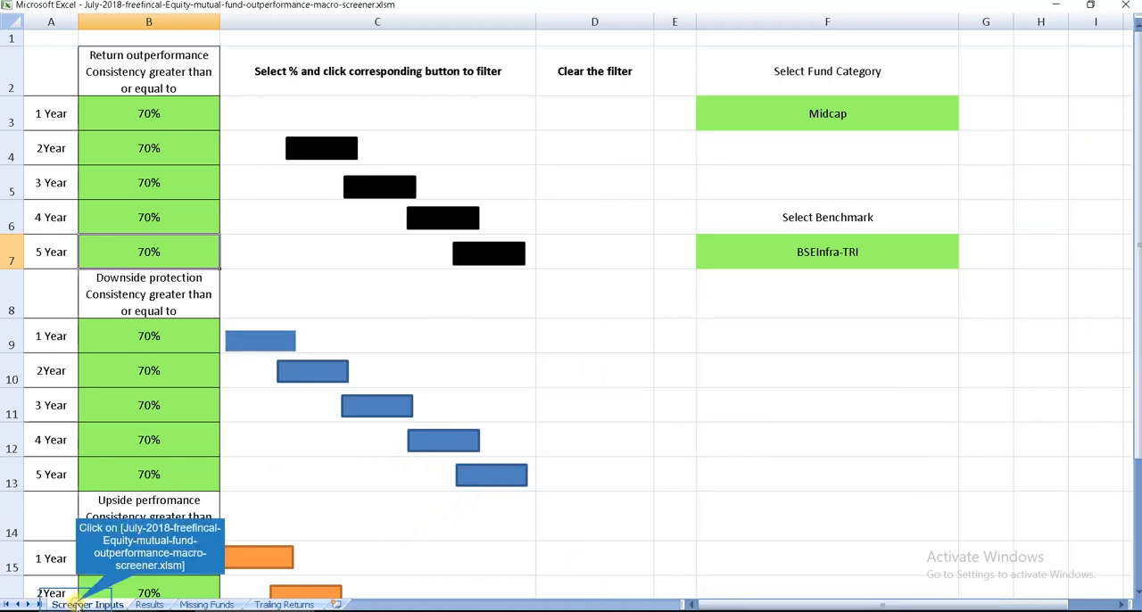
Step: Add the 4, 3, 2 and 1-year downside protection consistency filters, each at 70% or more
left_click(79, 605)
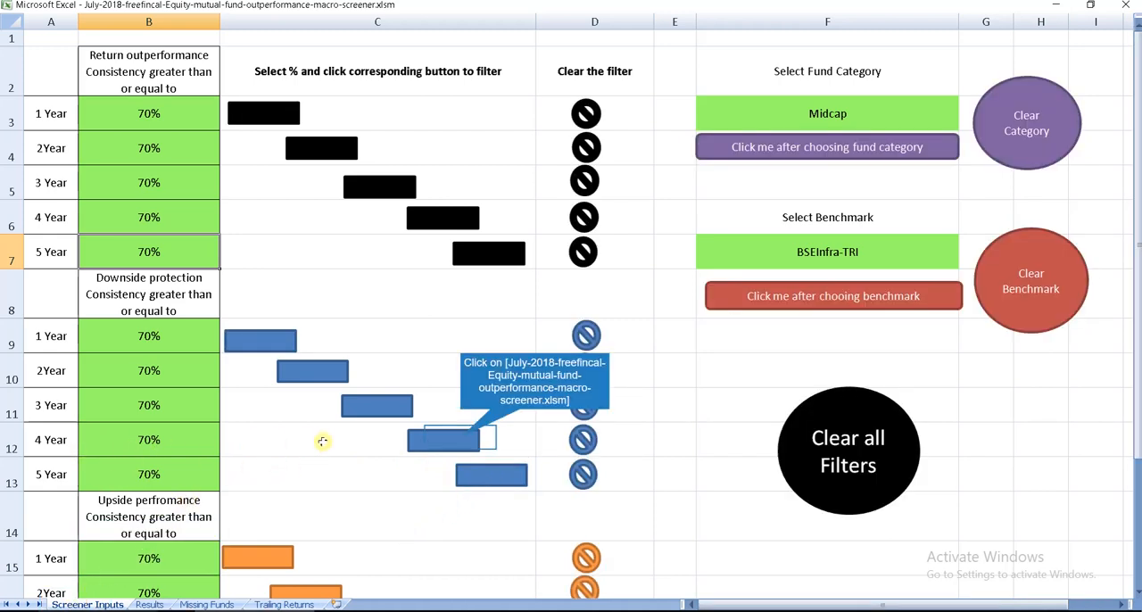
left_click(461, 440)
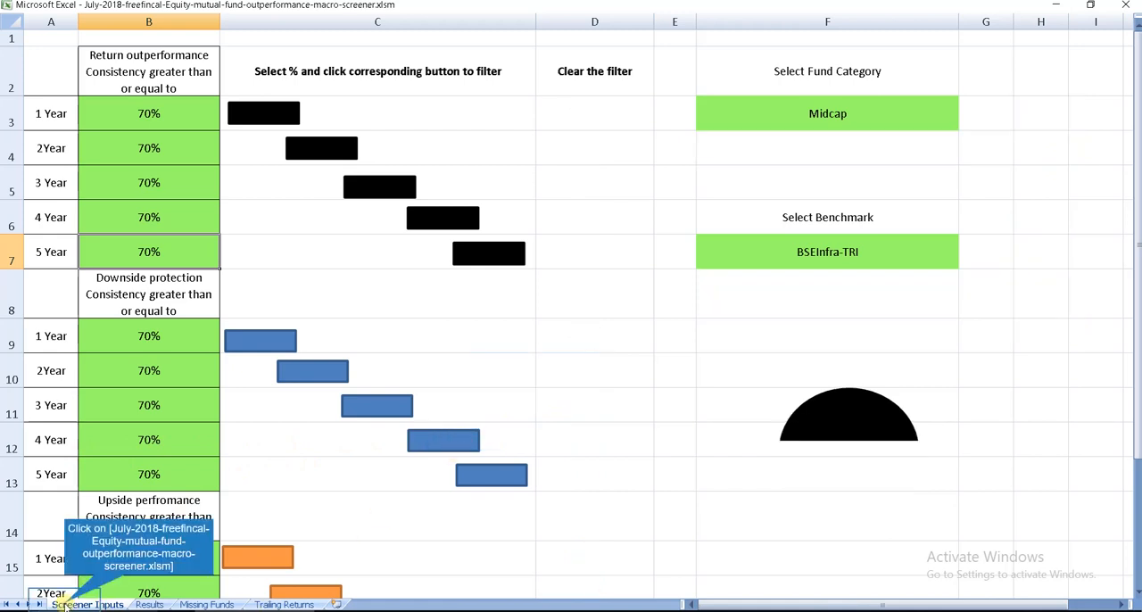
left_click(65, 605)
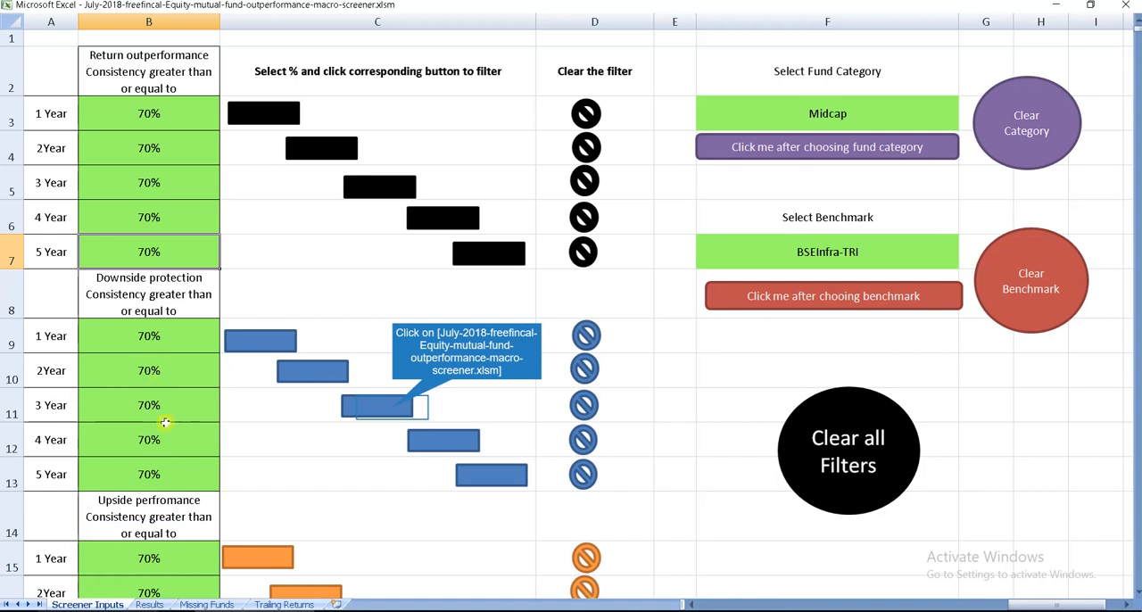
left_click(394, 410)
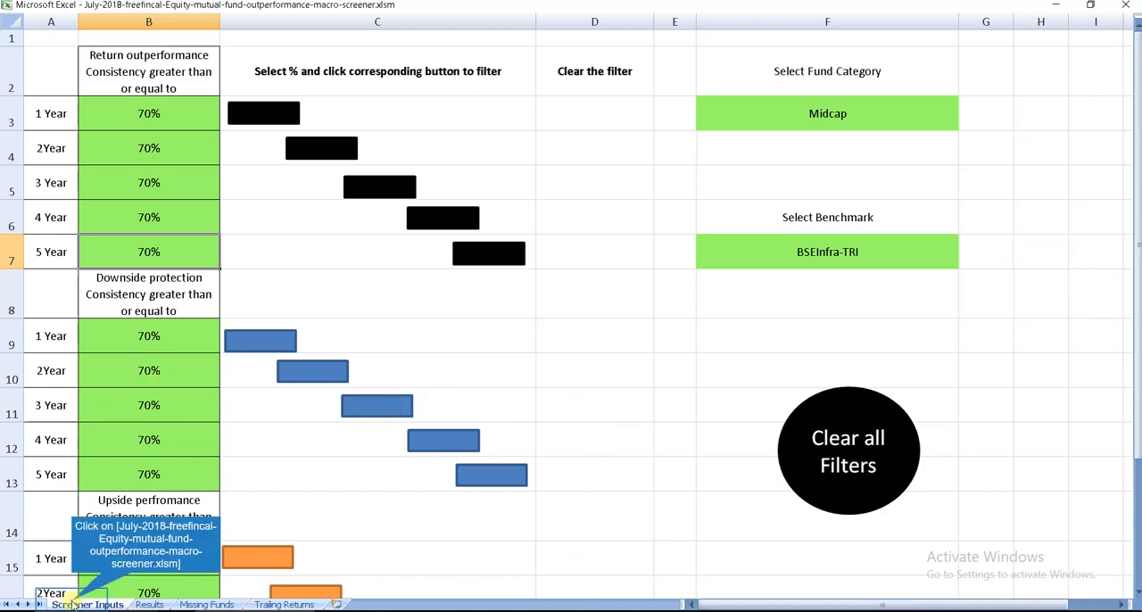
left_click(268, 373)
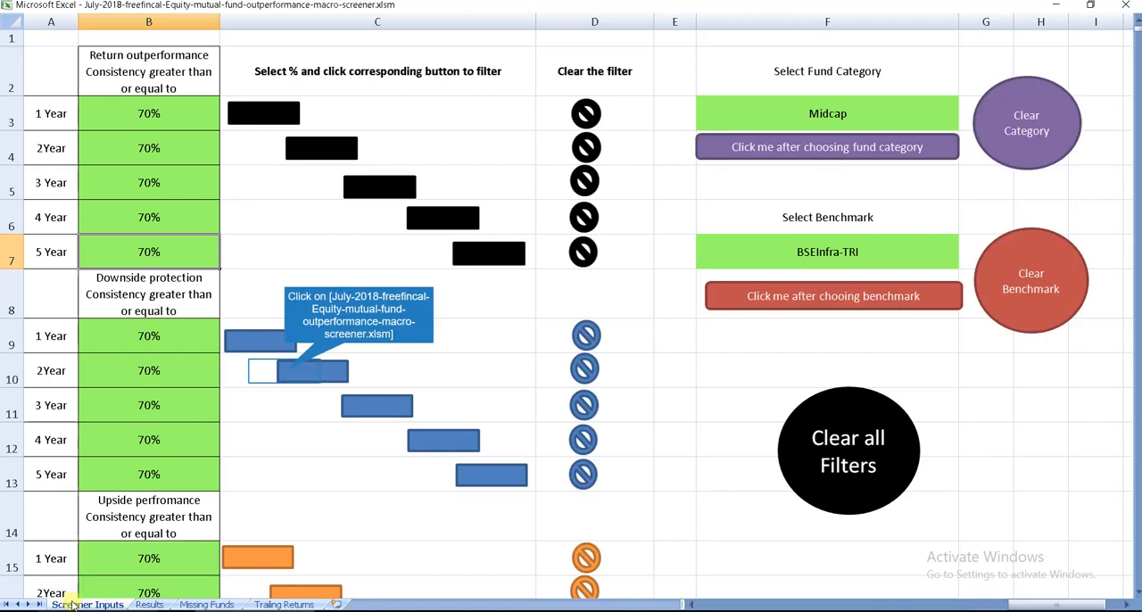
left_click(285, 373)
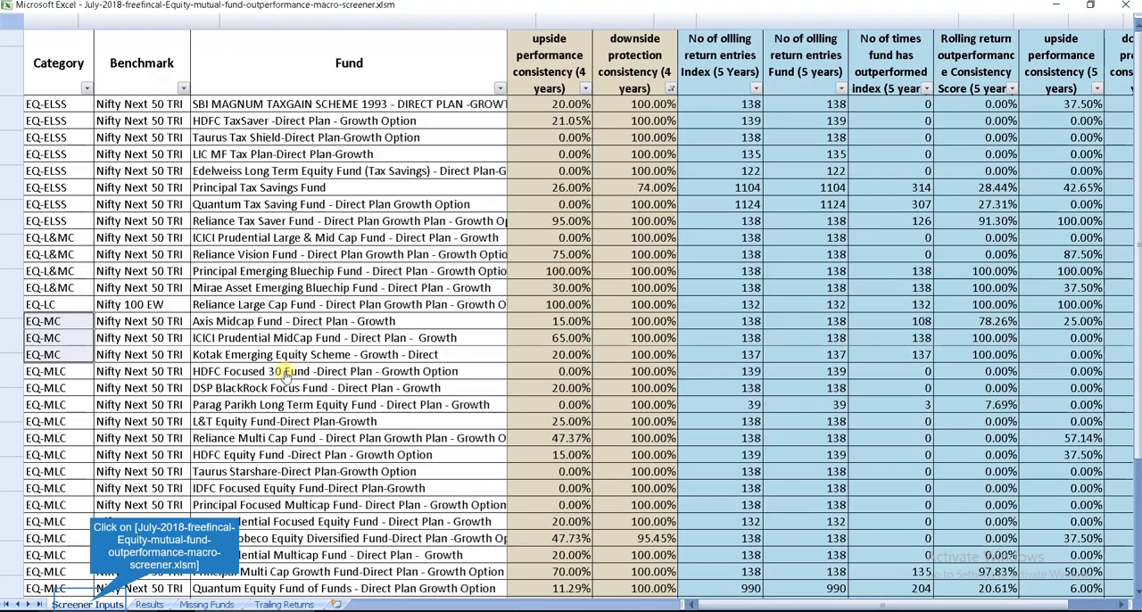
left_click(89, 605)
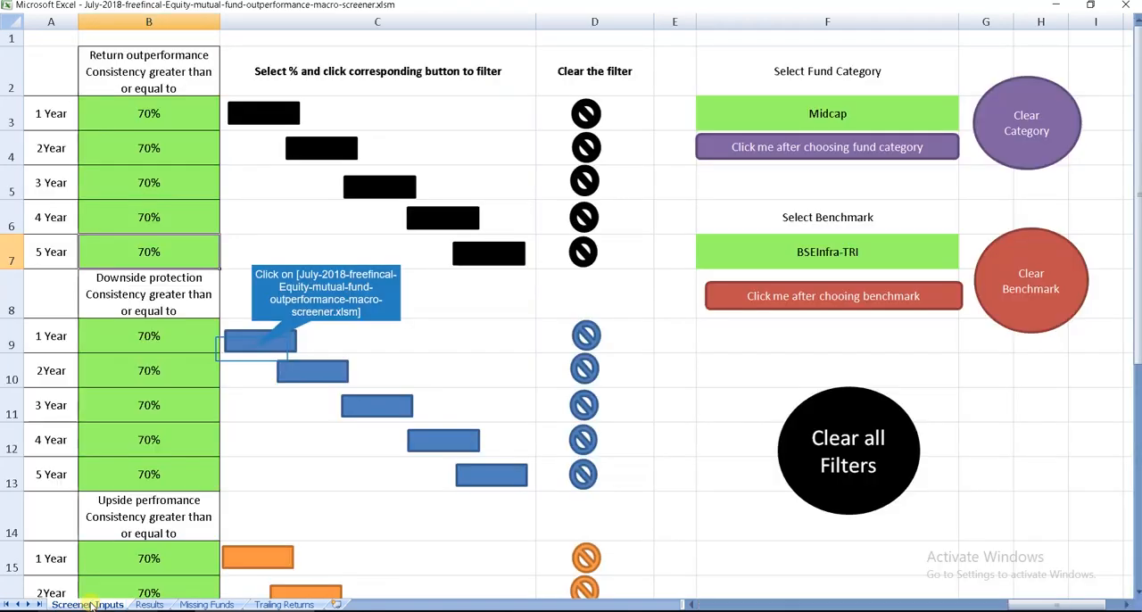
left_click(253, 353)
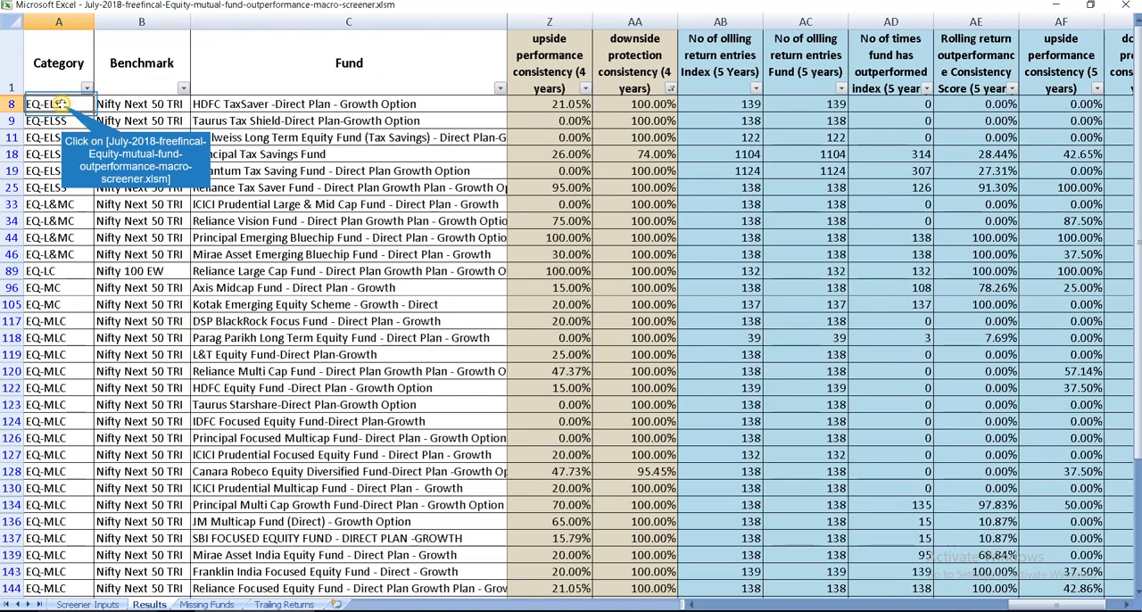
Step: Select the category, benchmark and fund entries of the screened list on the Results sheet and look through them
left_click_drag(62, 103, 446, 585)
scroll(578, 369, "up", 5)
scroll(578, 370, "up", 2)
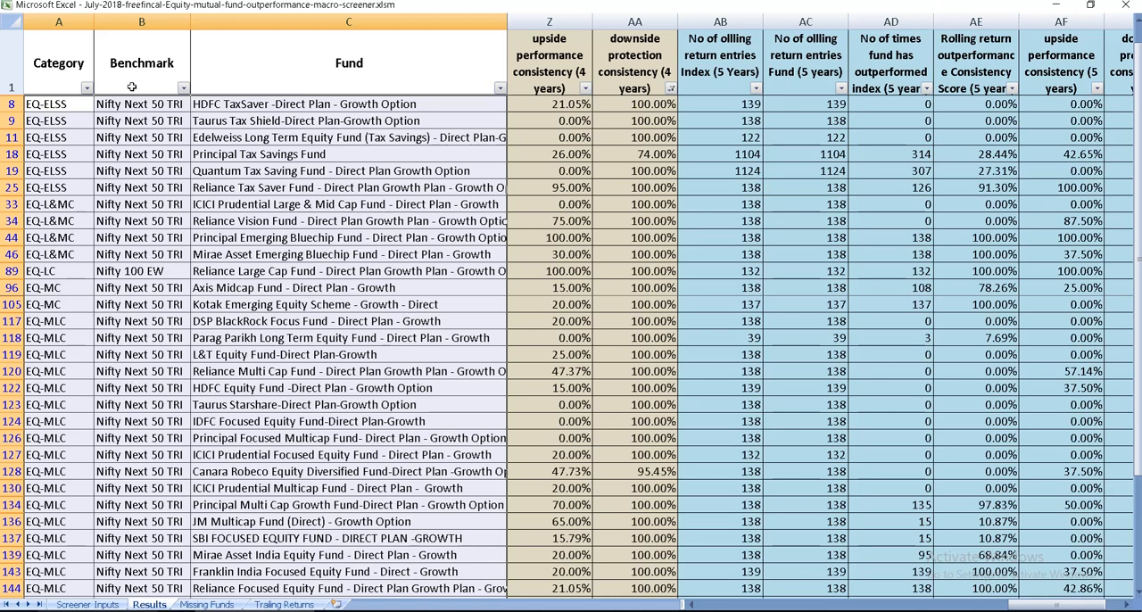
Step: Filter the screened list by category to show only the EQ-ELSS funds
left_click(87, 88)
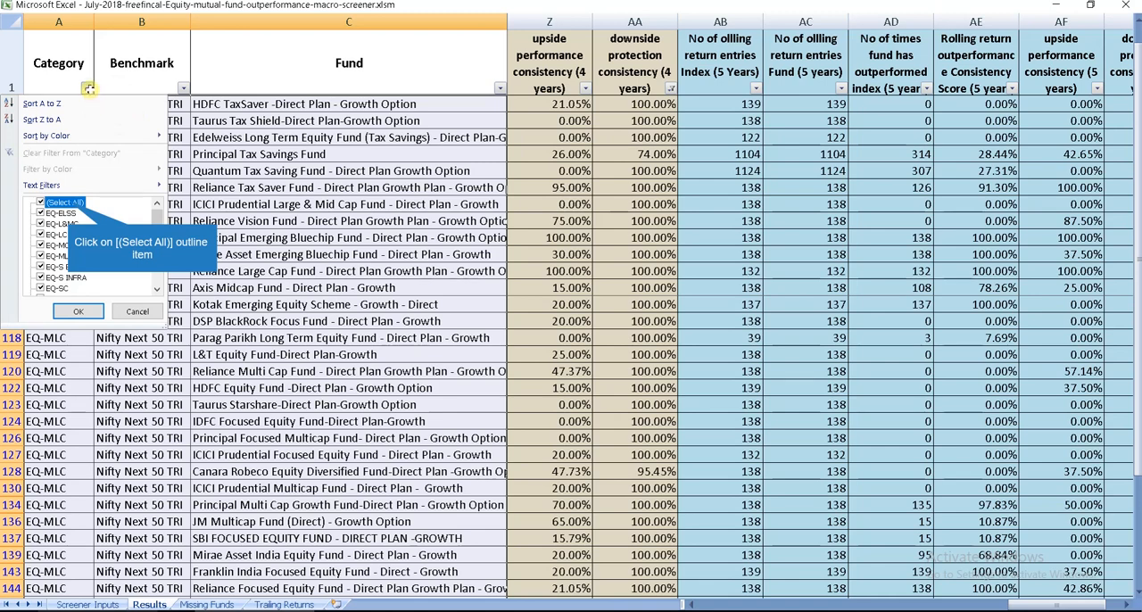
left_click(67, 203)
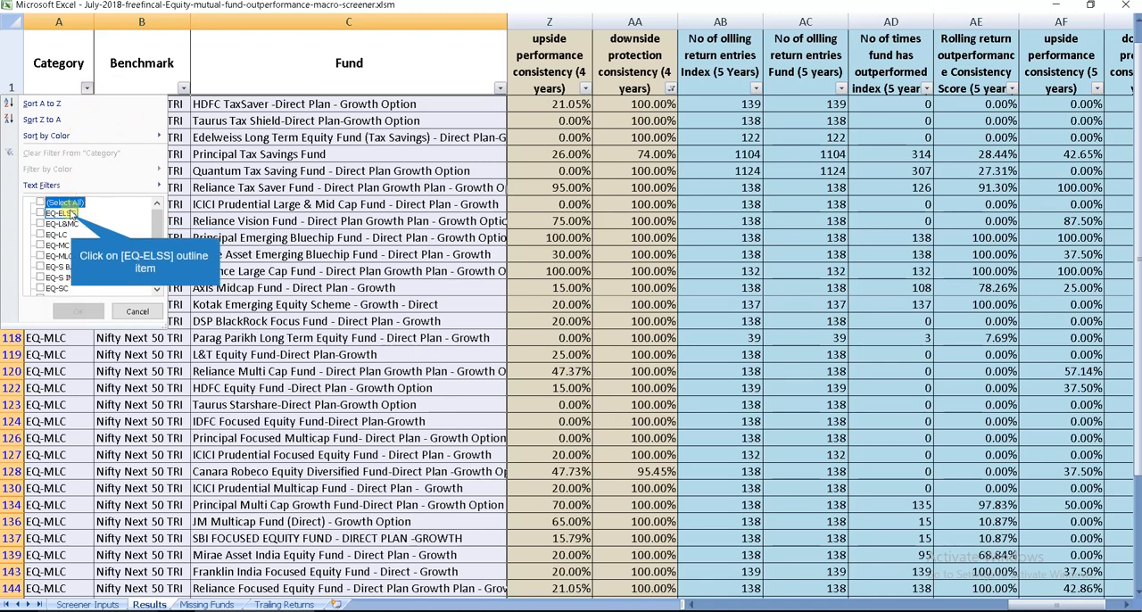
left_click(70, 214)
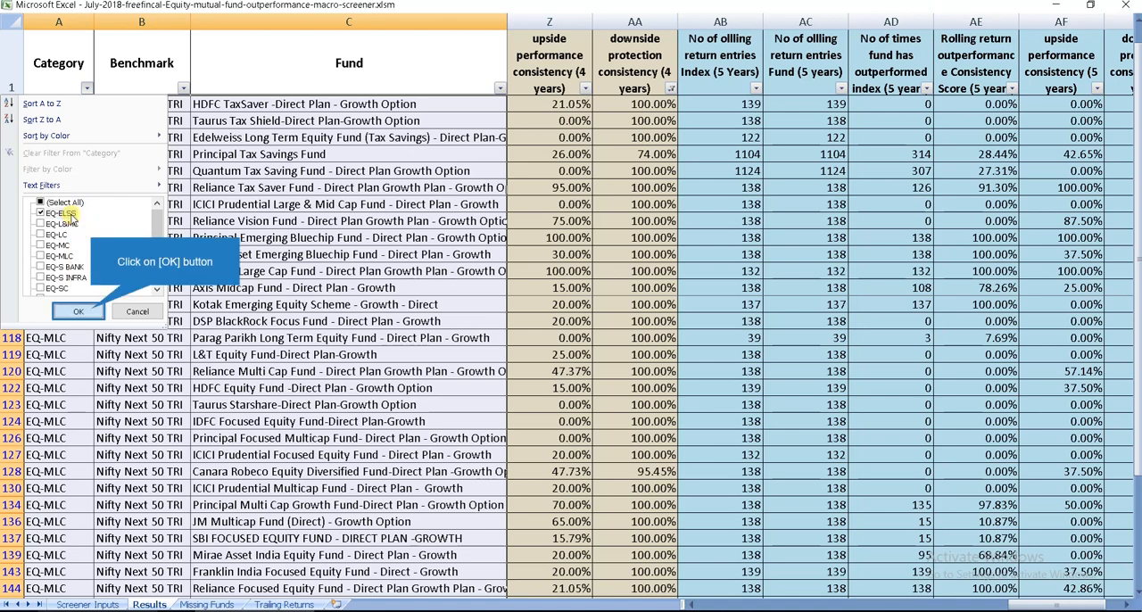
left_click(91, 311)
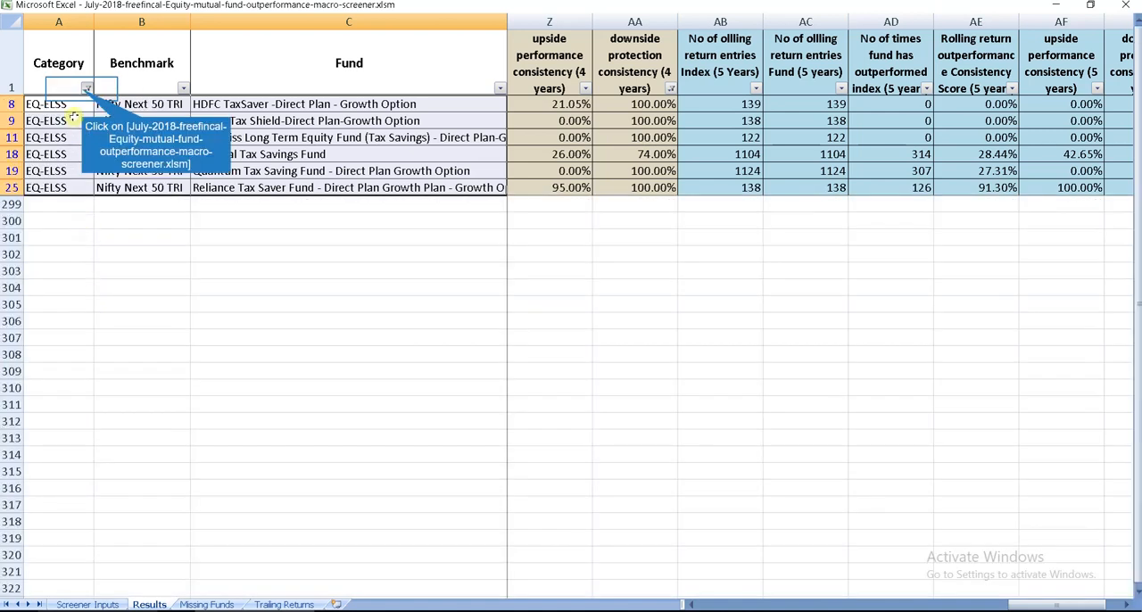
Step: Change the category filter to show only the HY-AH funds
left_click(85, 90)
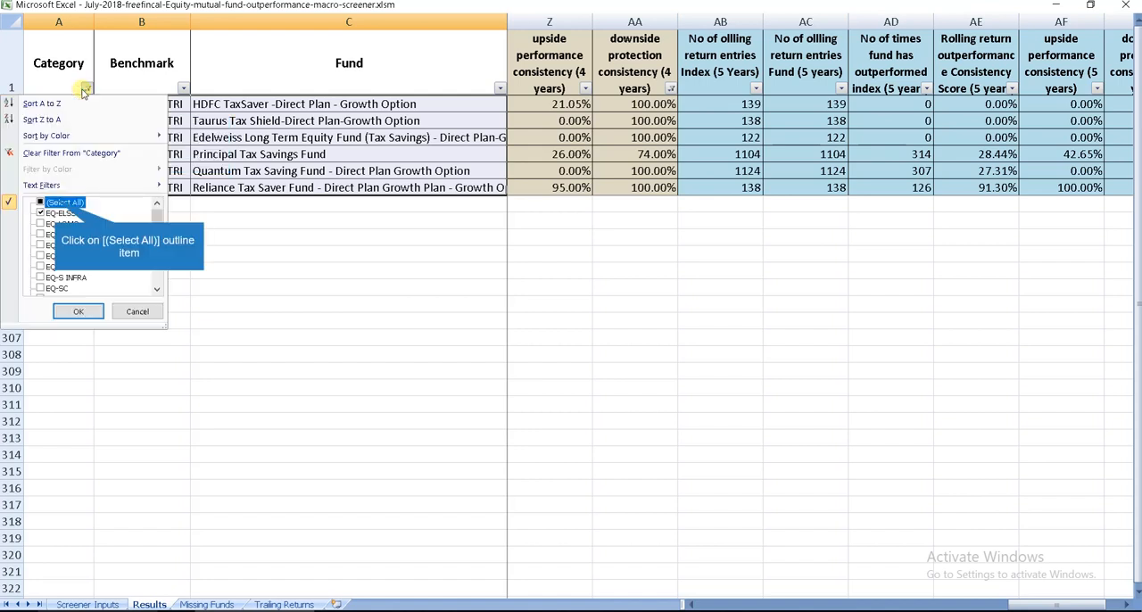
left_click(55, 202)
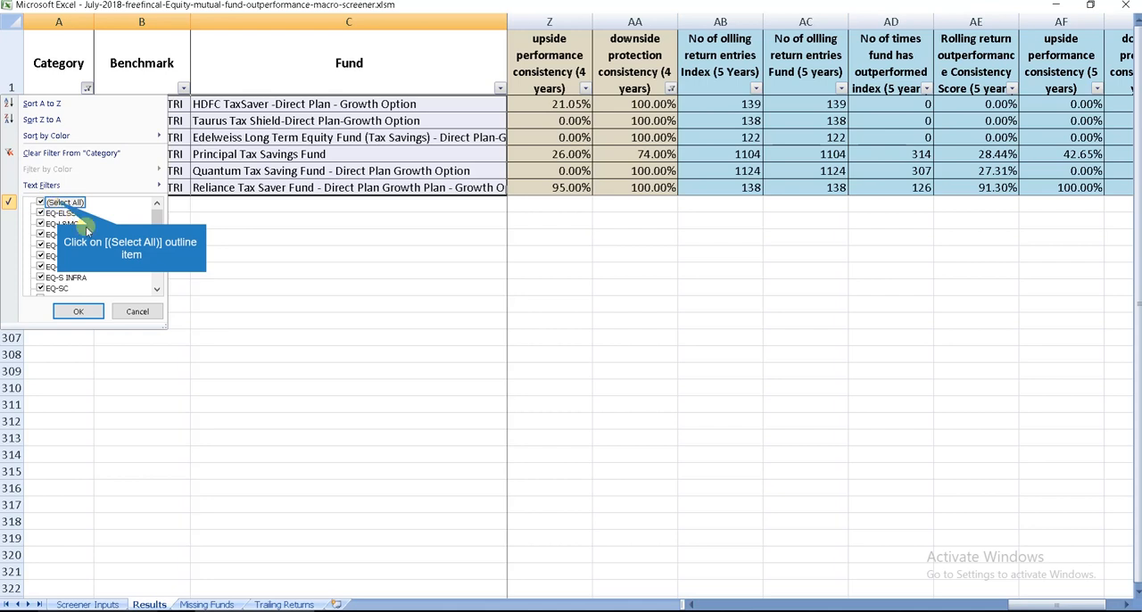
scroll(101, 277, "down", 3)
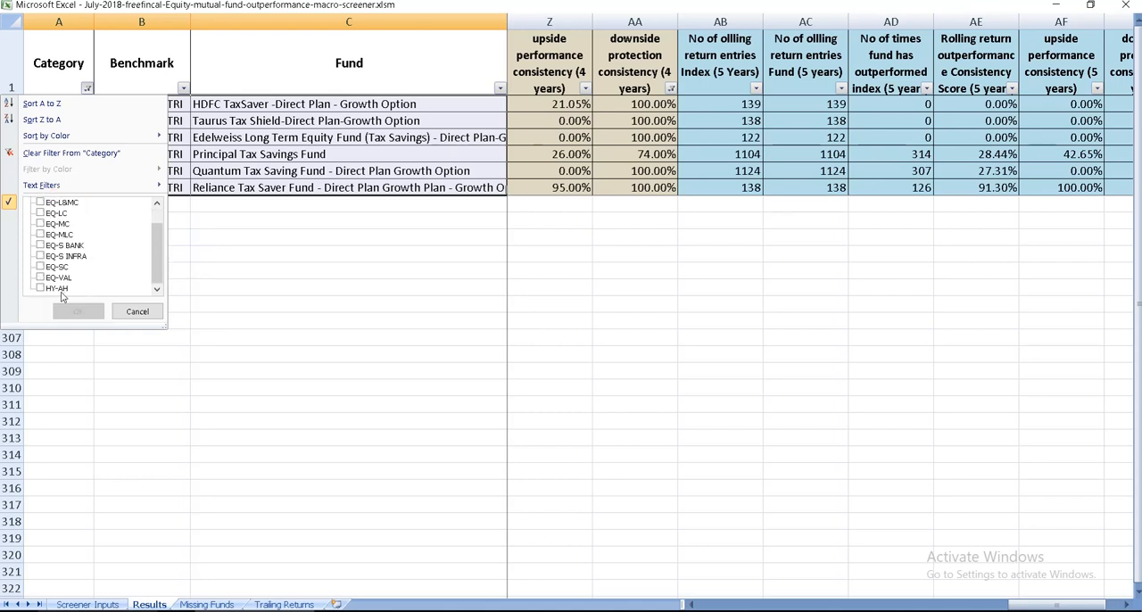
left_click(59, 289)
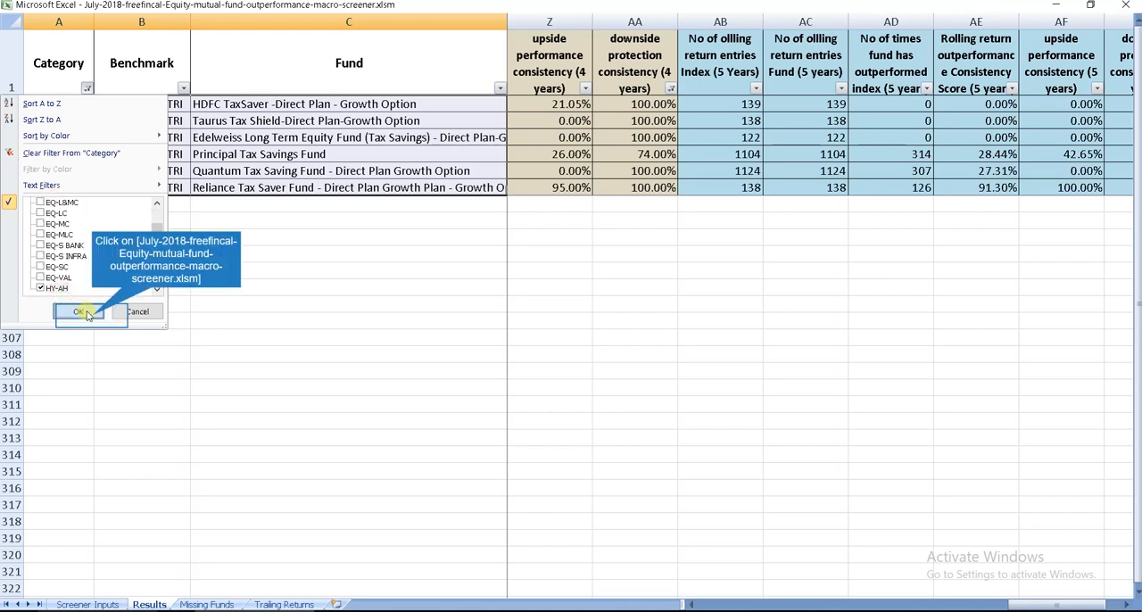
left_click(79, 311)
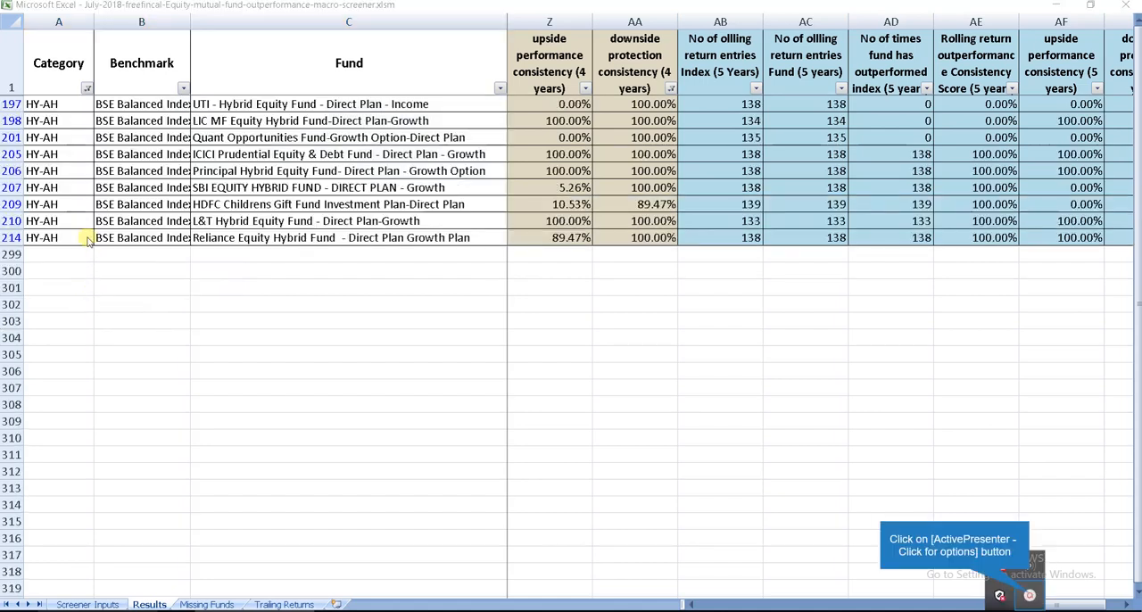